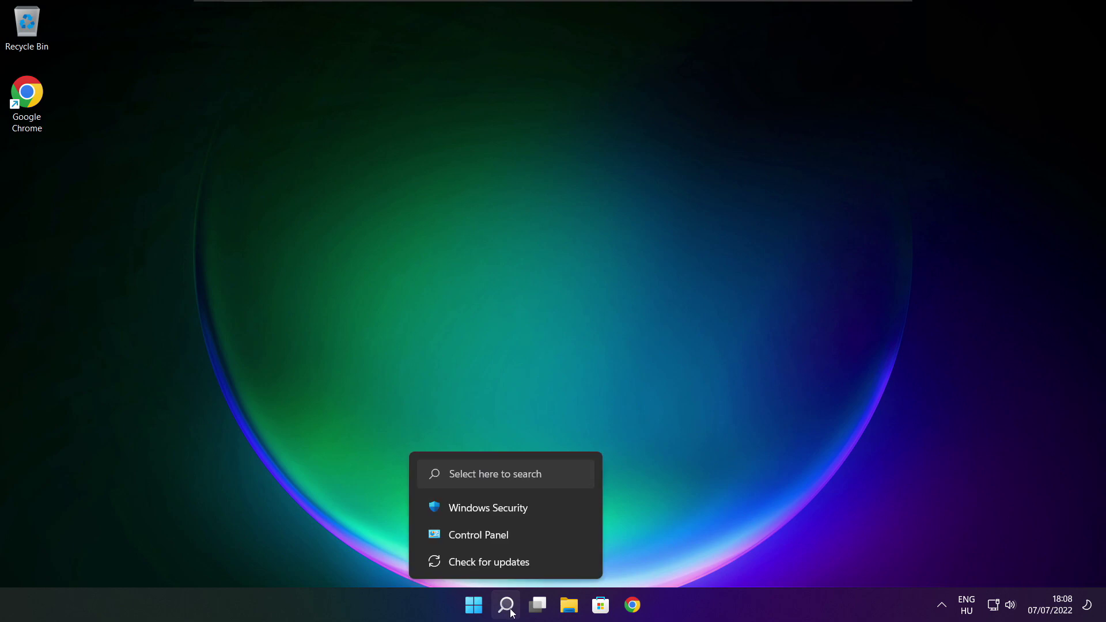
Step: Search Windows for 'device manager' and launch Device Manager from the best match
left_click(512, 613)
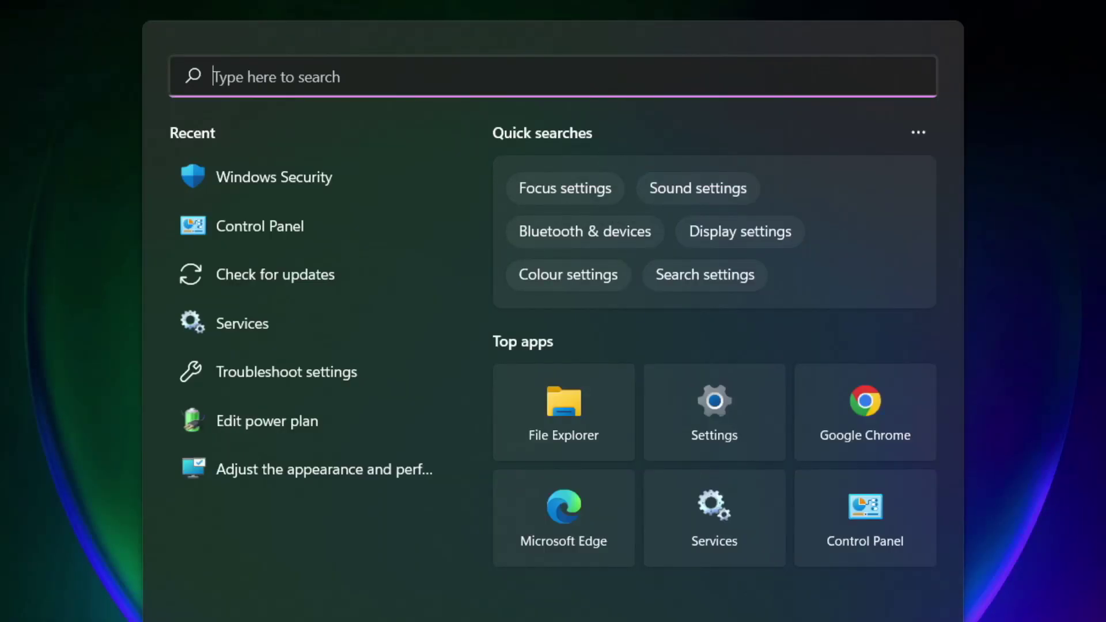
type("device ma")
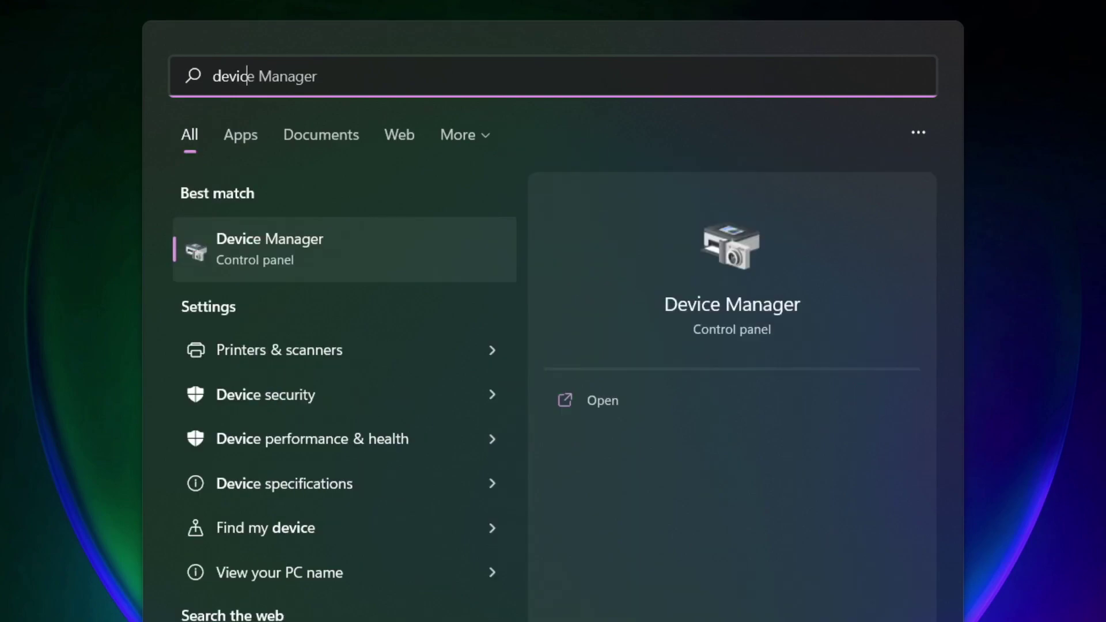
type("nager")
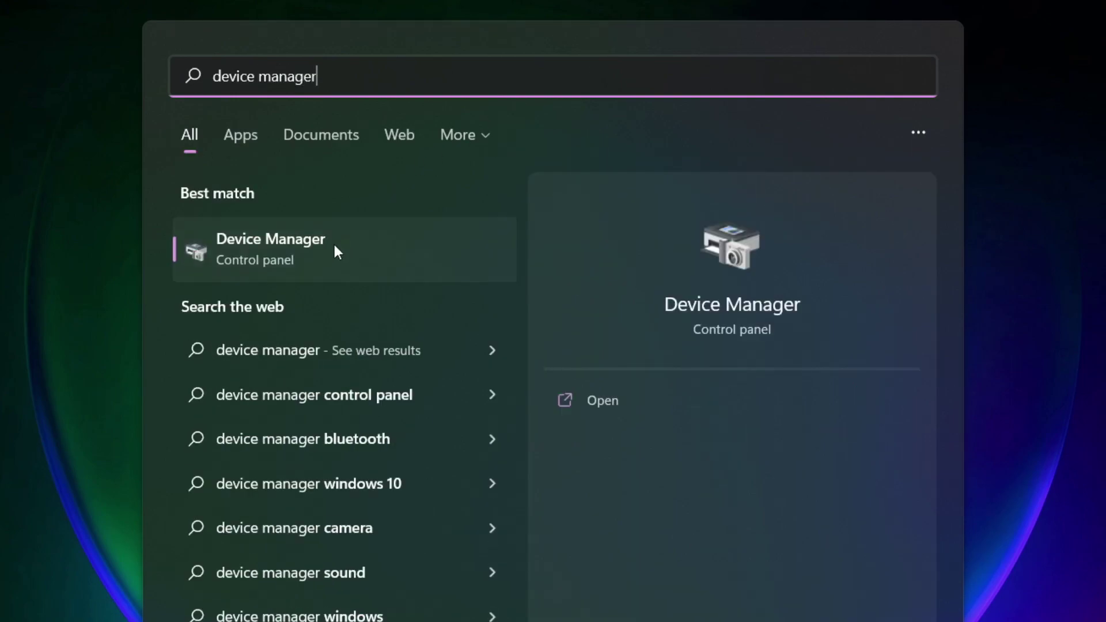
left_click(406, 259)
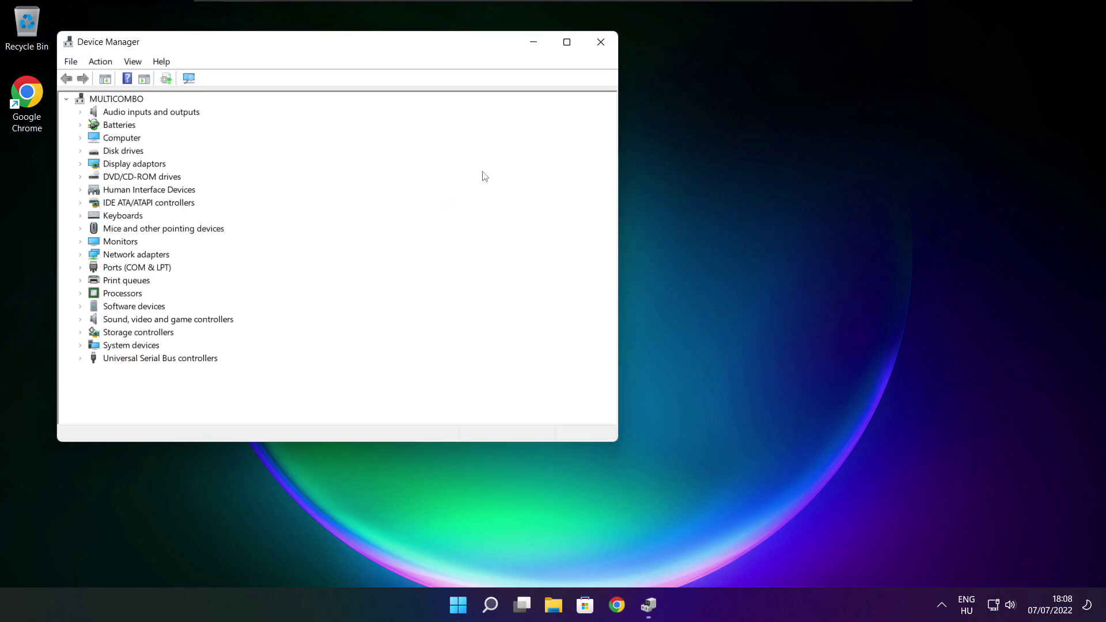
Step: Maximize Device Manager and run an automatic driver search for the VMware SVGA 3D display adapter
left_click(566, 42)
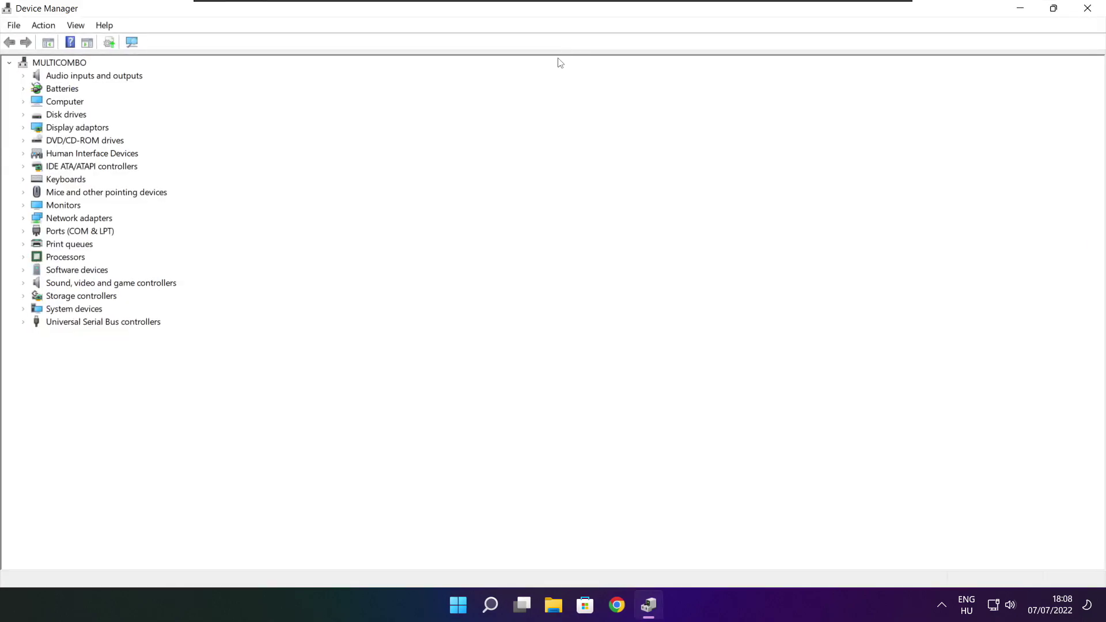
left_click(60, 129)
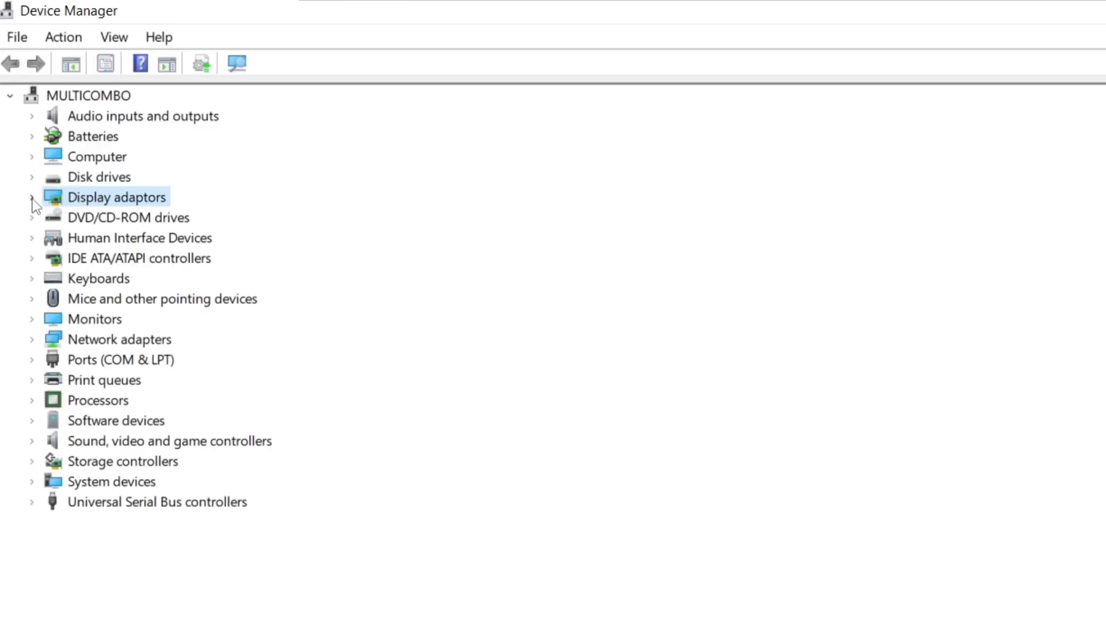
left_click(32, 197)
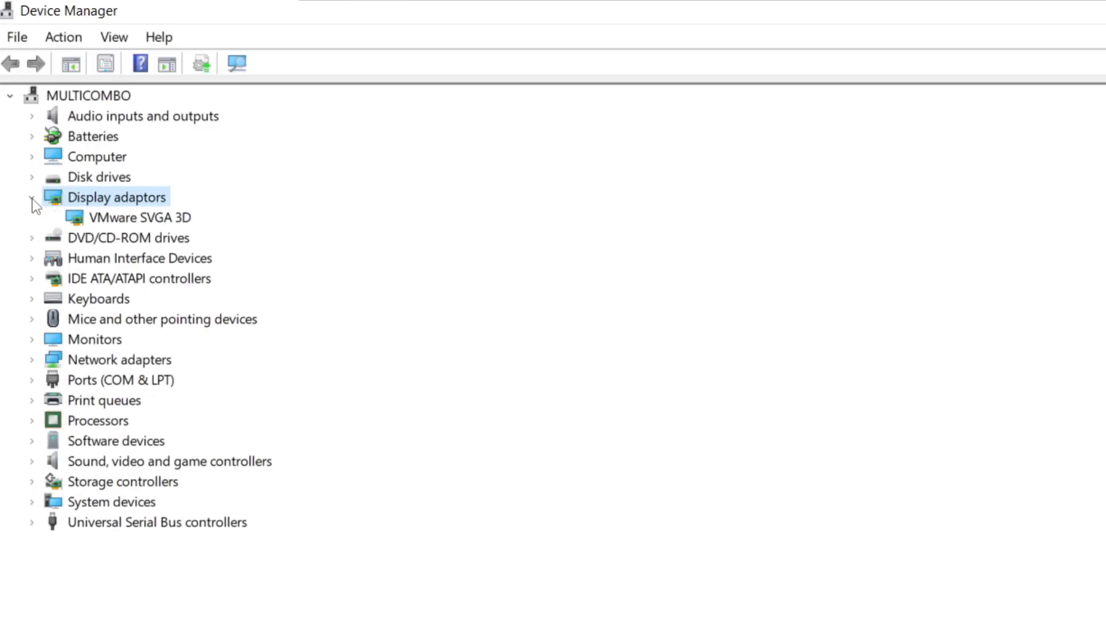
left_click(184, 214)
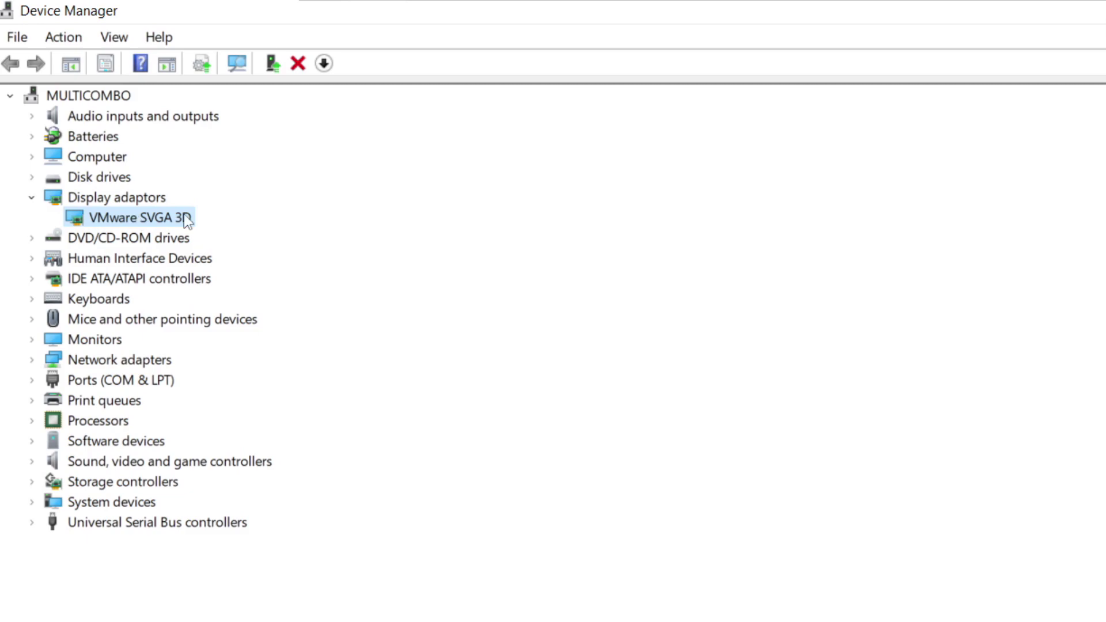
right_click(121, 218)
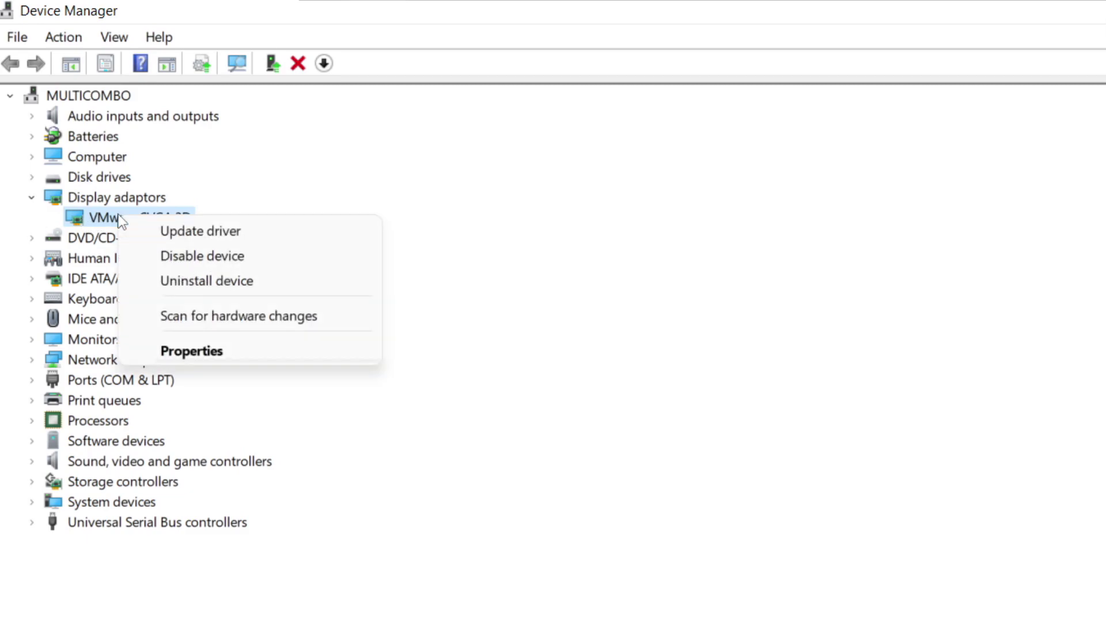
left_click(243, 231)
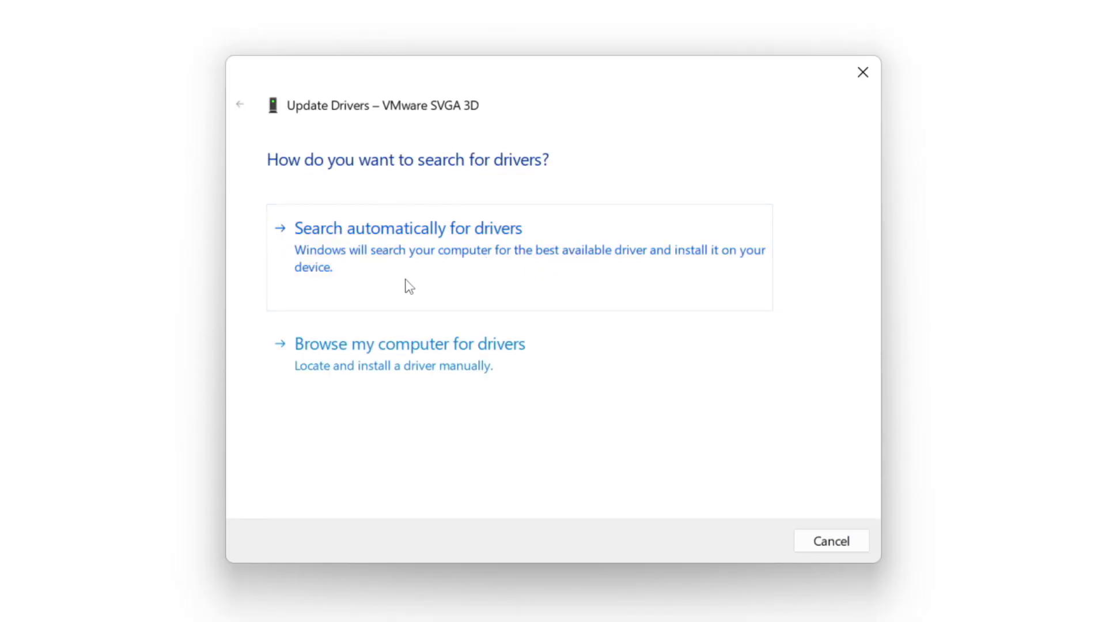
left_click(485, 256)
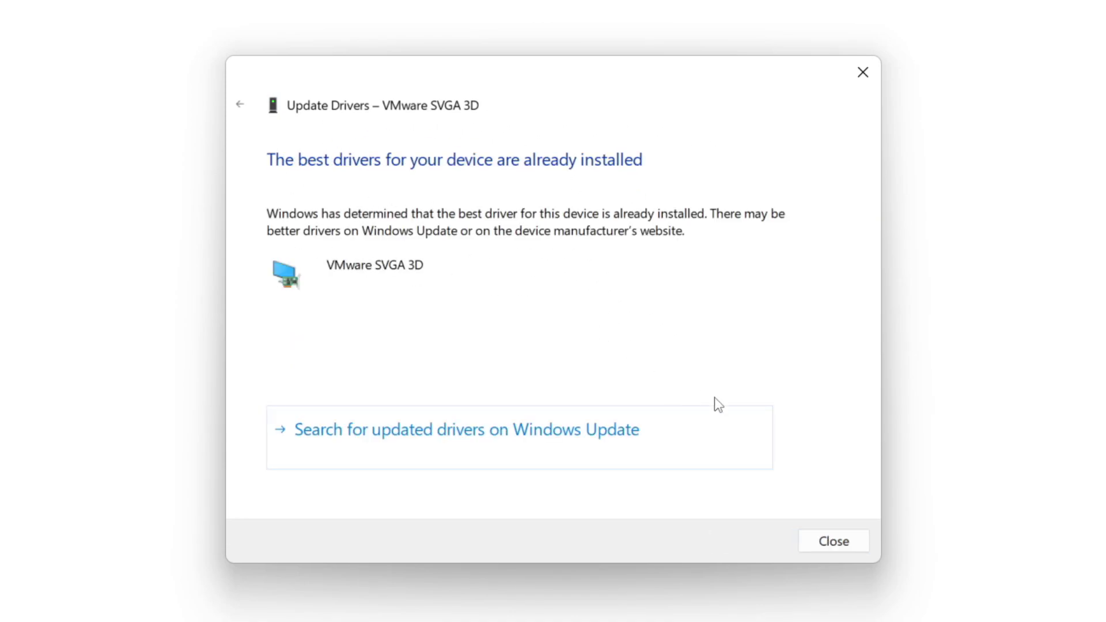
left_click(833, 543)
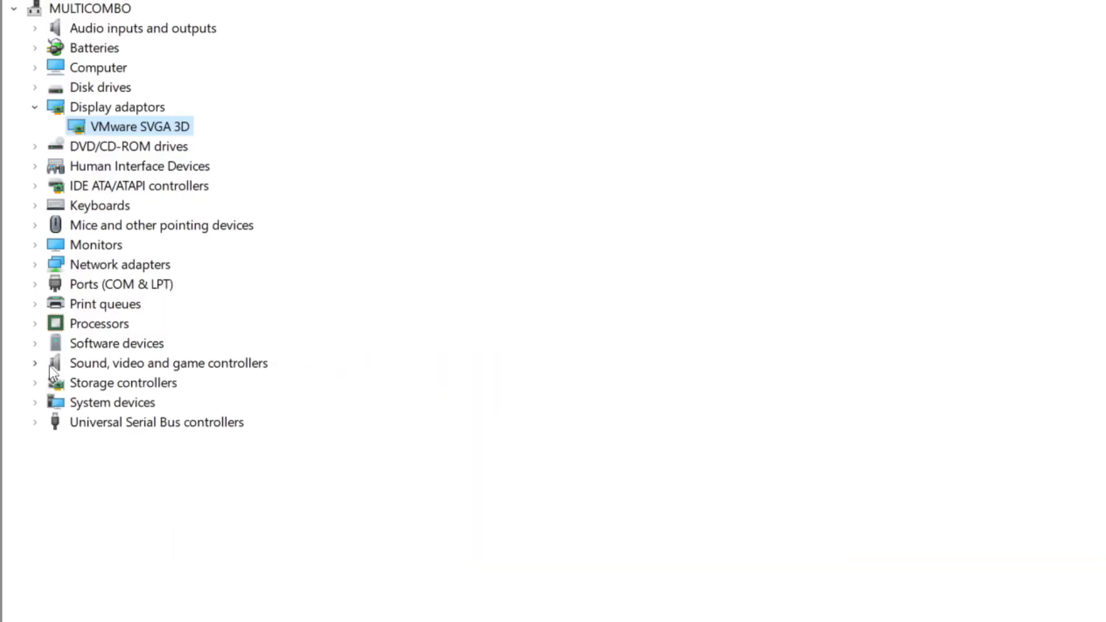
Step: Run an automatic driver search for the High Definition Audio Device, then close Device Manager
left_click(46, 365)
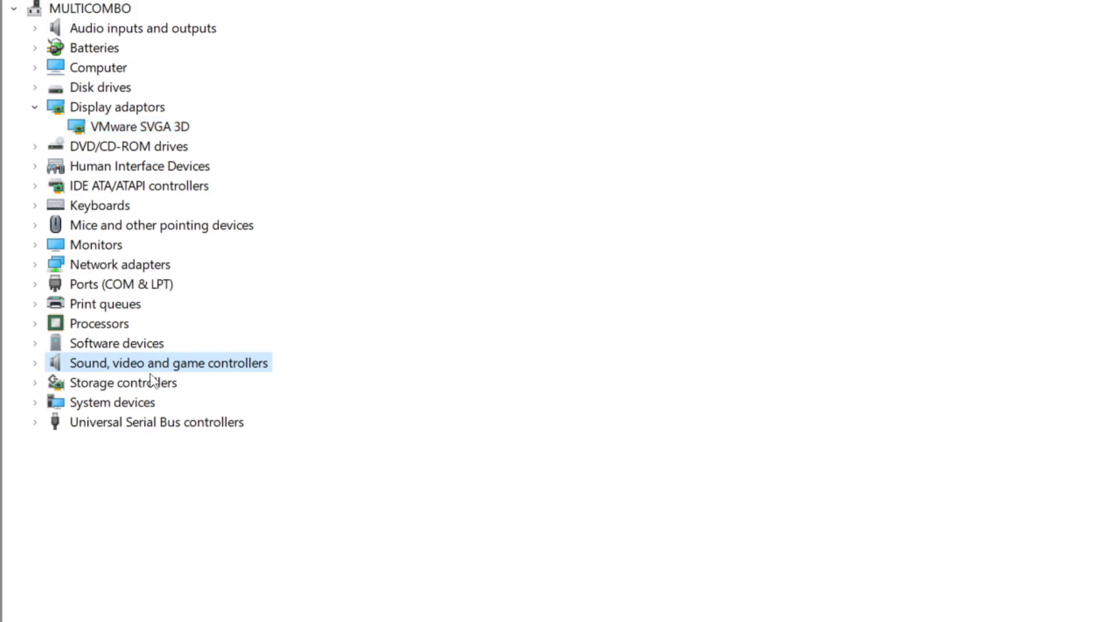
left_click(35, 364)
left_click(188, 384)
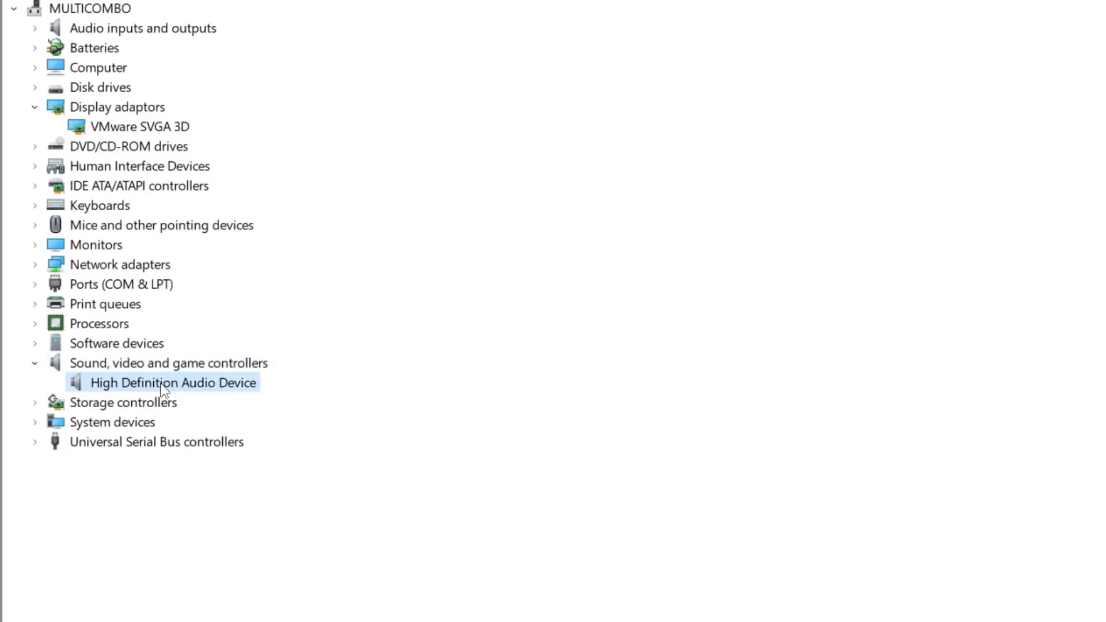
right_click(164, 390)
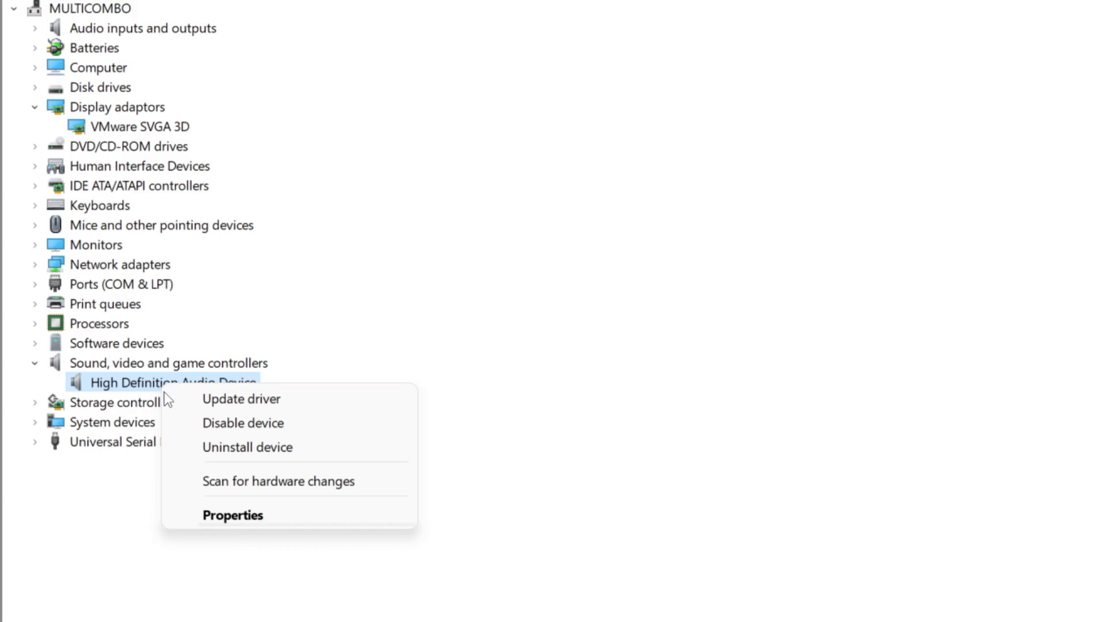
left_click(327, 403)
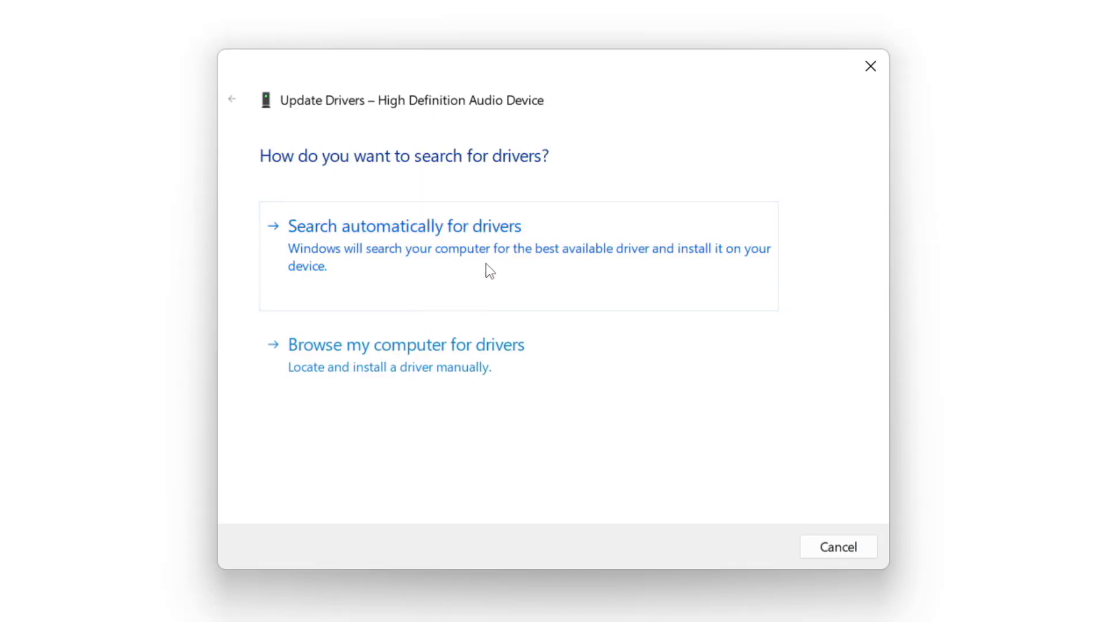
left_click(440, 249)
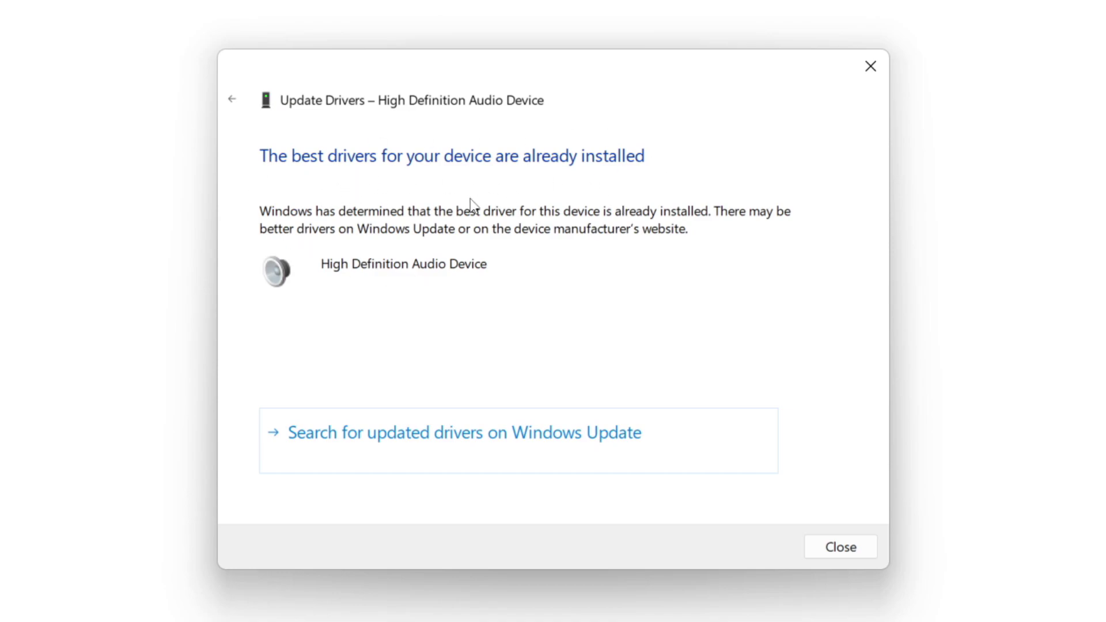
left_click(842, 547)
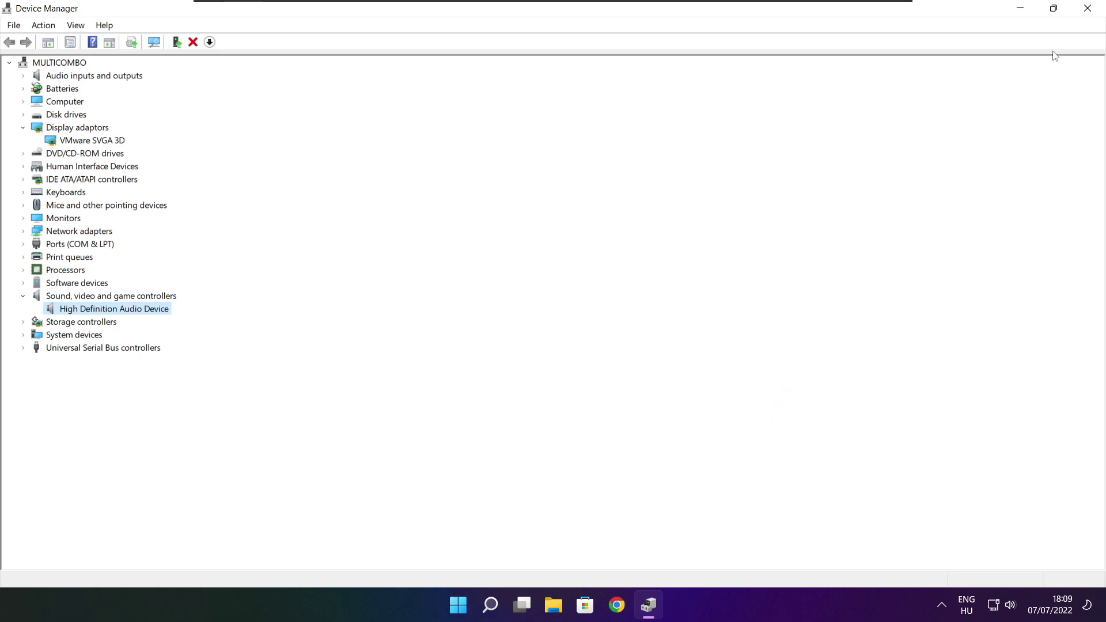
left_click(1090, 11)
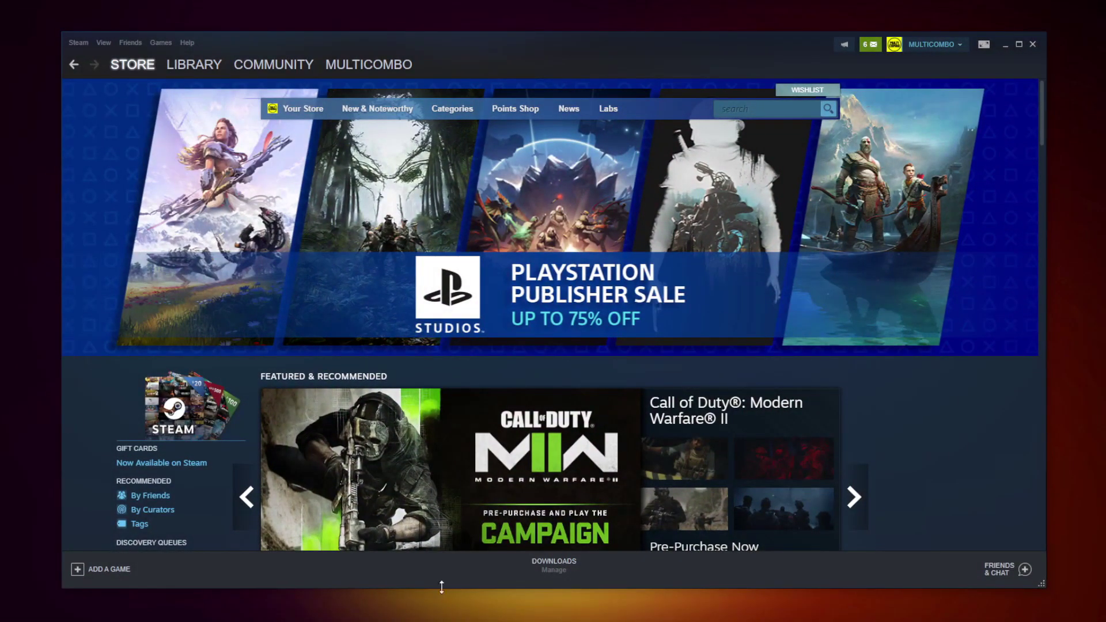
Step: From the Steam library, verify integrity of the favourite game's local files via its Properties
left_click(190, 67)
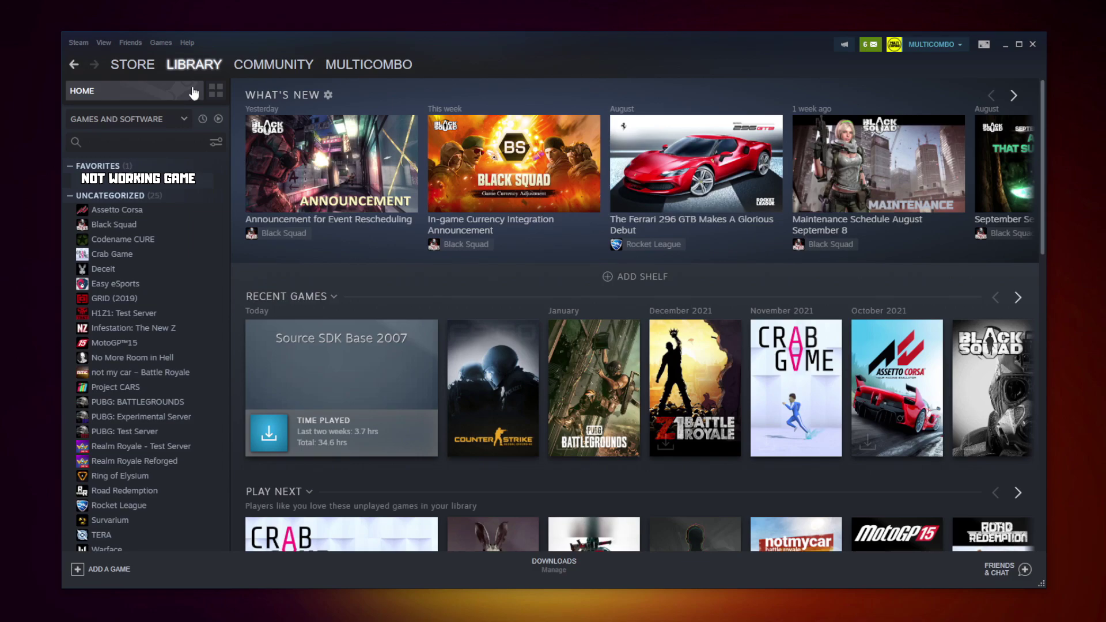
right_click(216, 188)
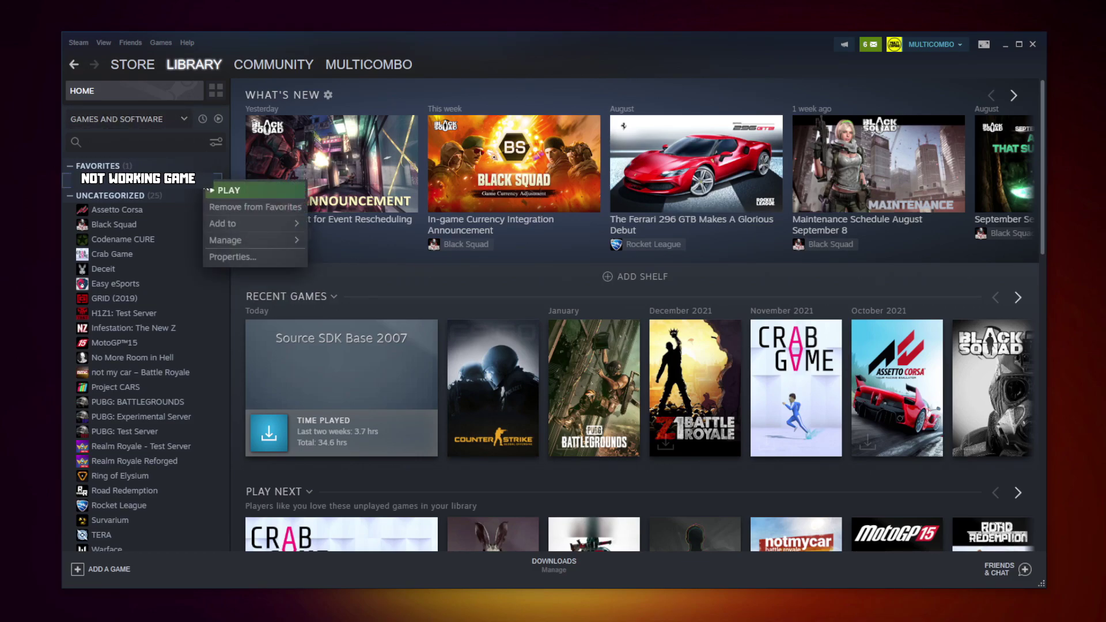
left_click(247, 255)
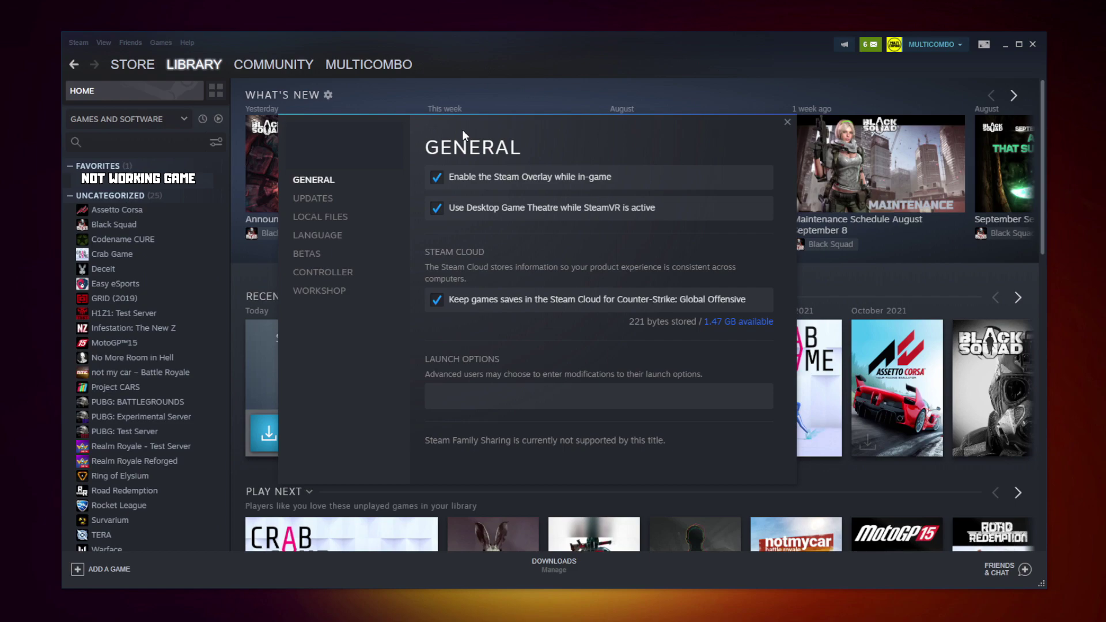
left_click(325, 222)
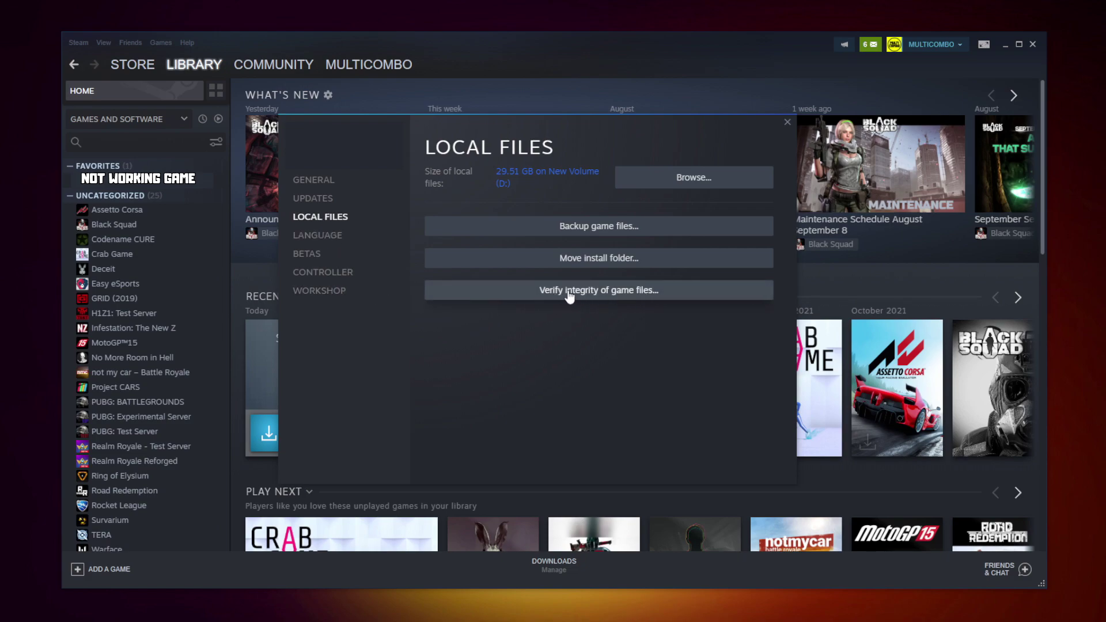
left_click(603, 292)
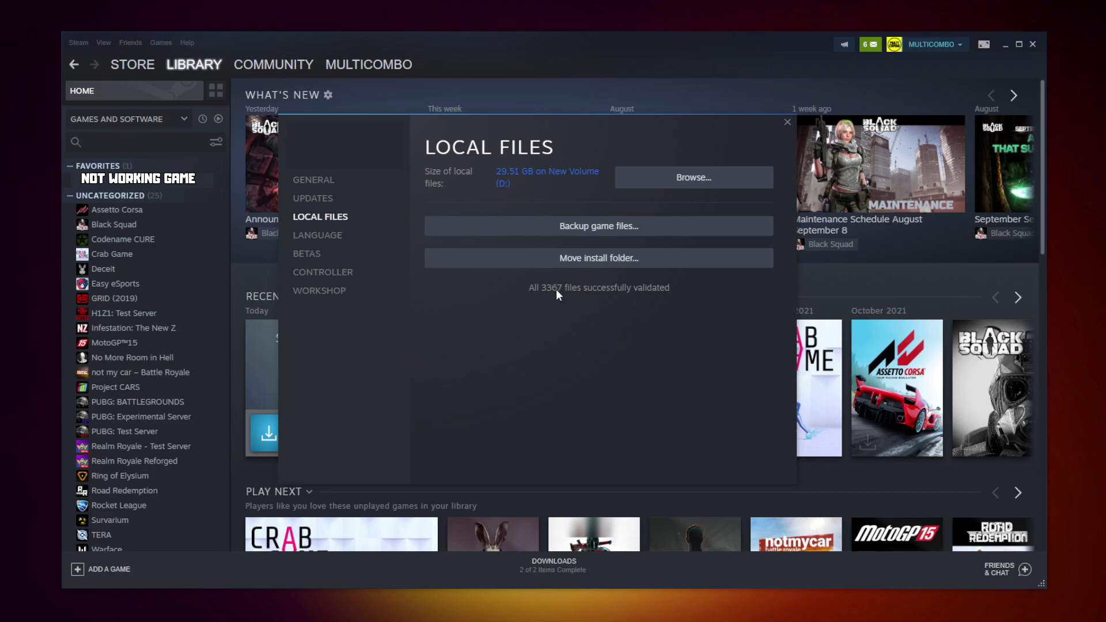
Step: Bring up the Compatibility properties of the game's executable in its install folder
left_click(661, 184)
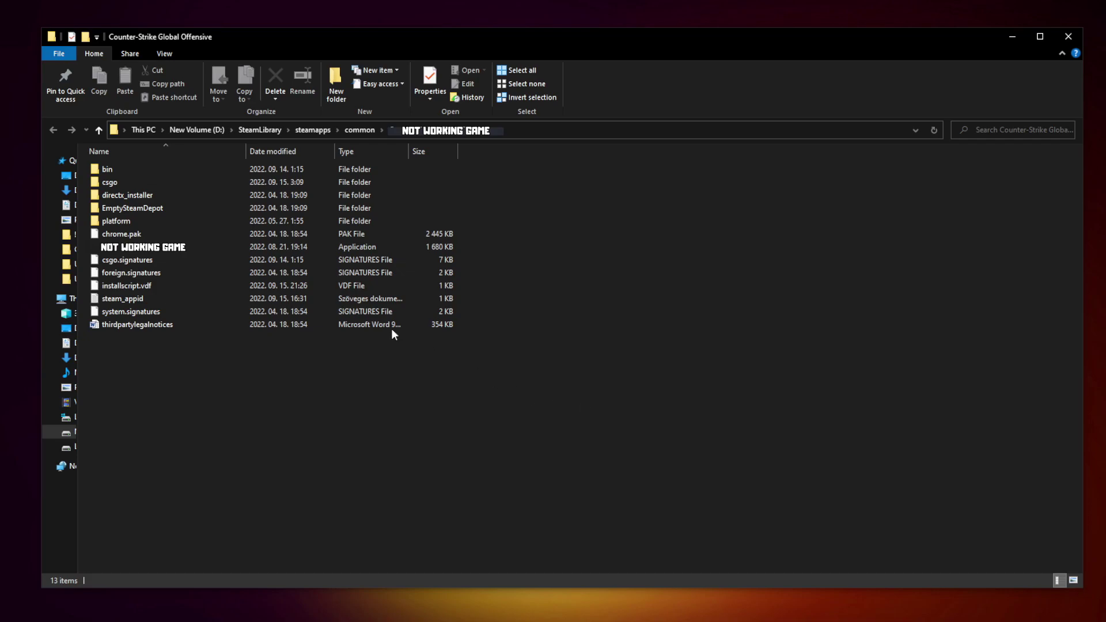
left_click(182, 249)
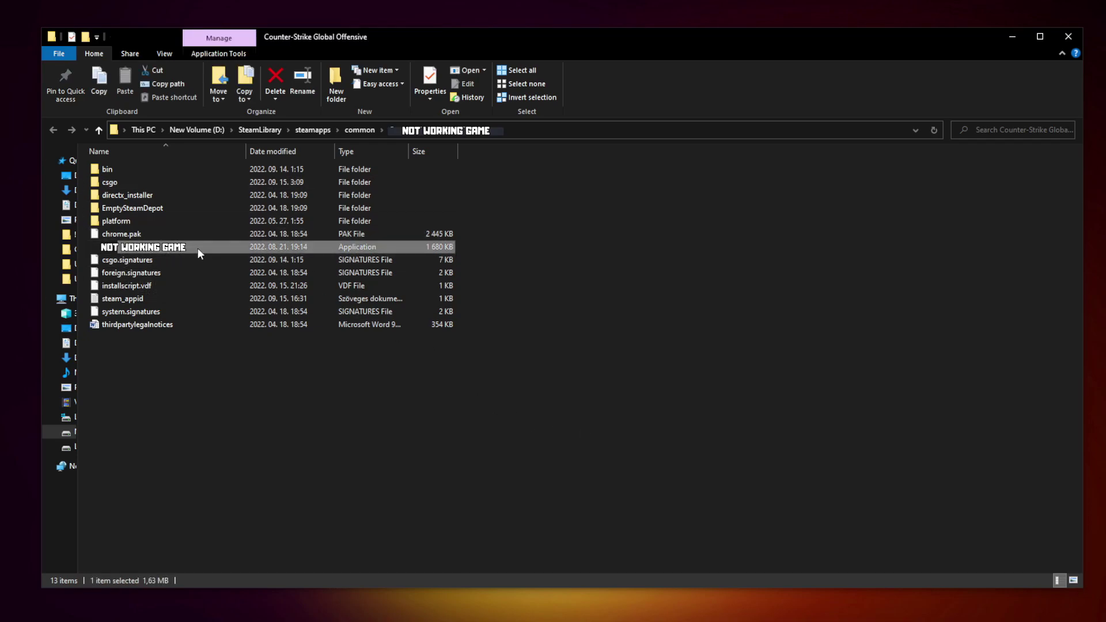
right_click(223, 252)
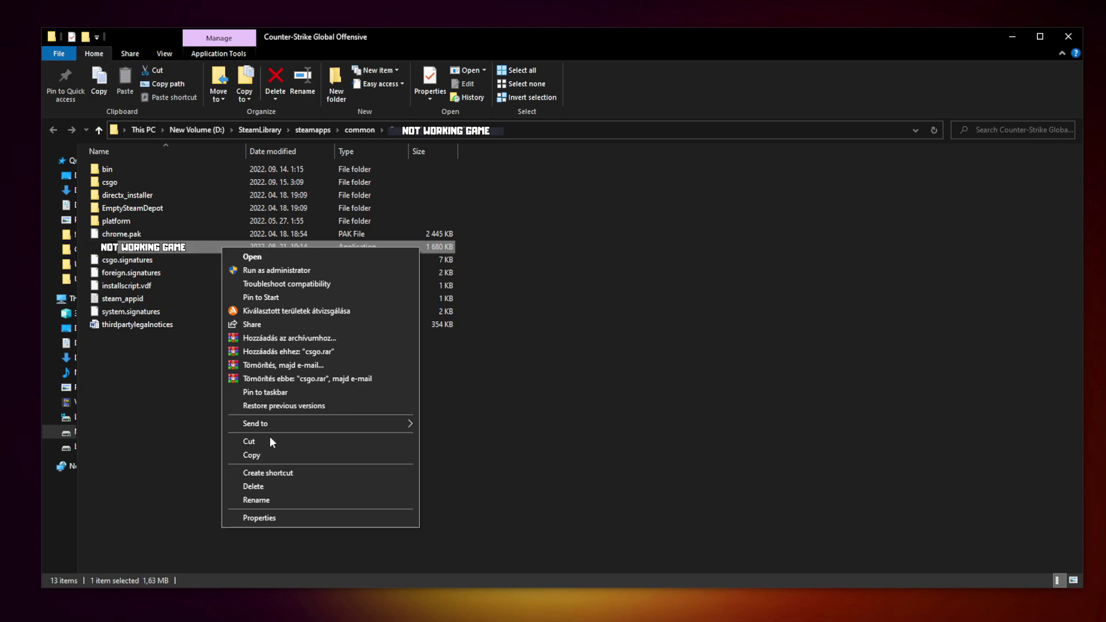
left_click(319, 515)
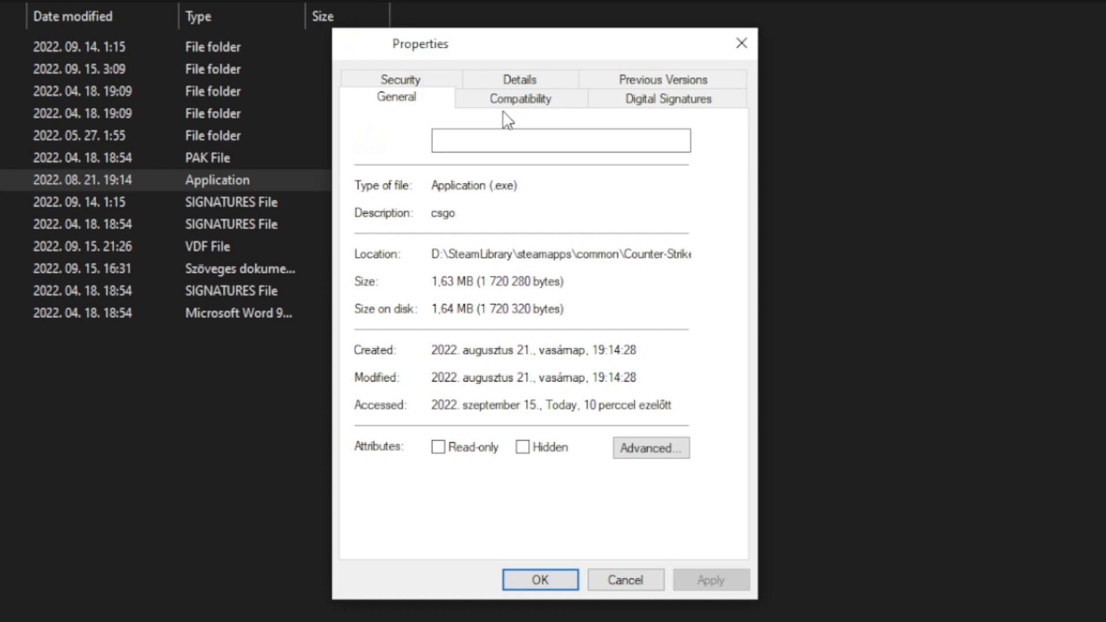
left_click(527, 104)
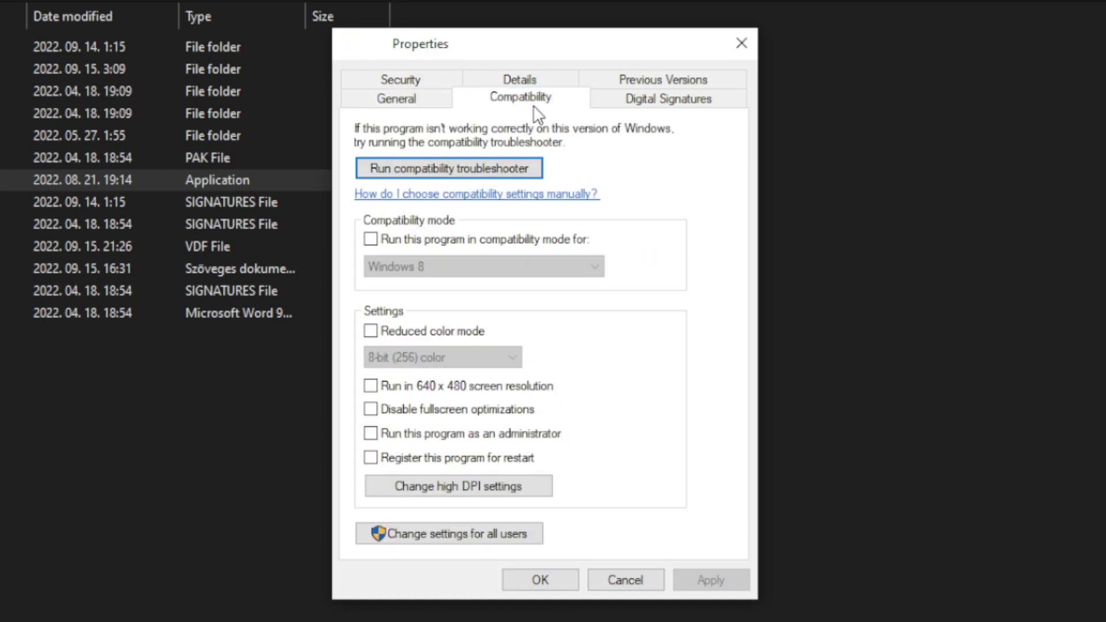
Step: Set Windows 8 compatibility mode, disable fullscreen optimizations, run as administrator, and apply
left_click(383, 240)
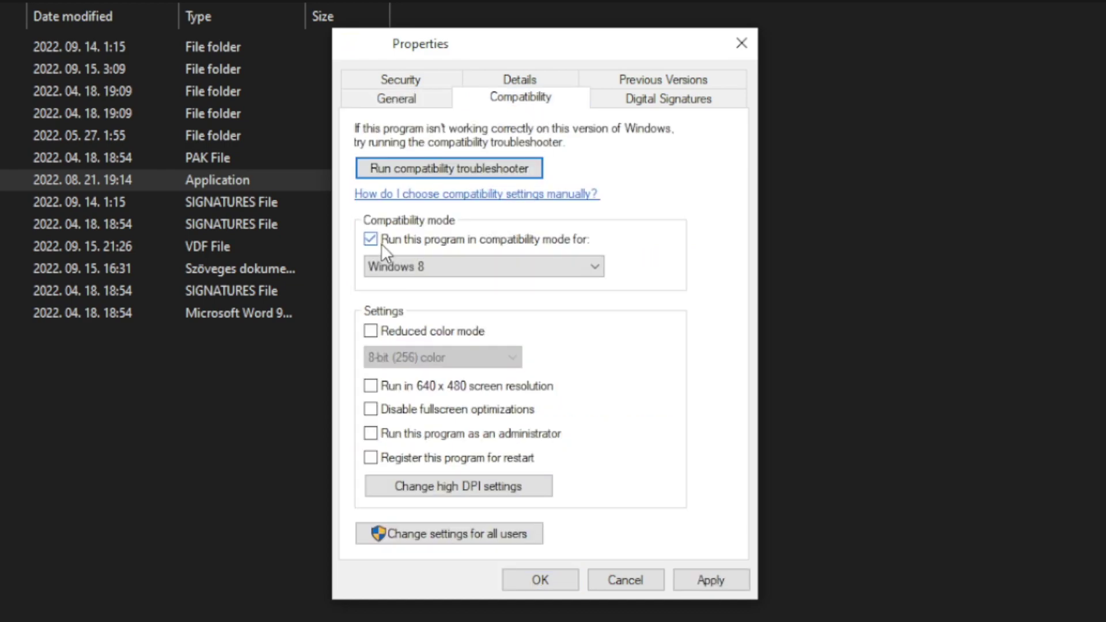
left_click(428, 262)
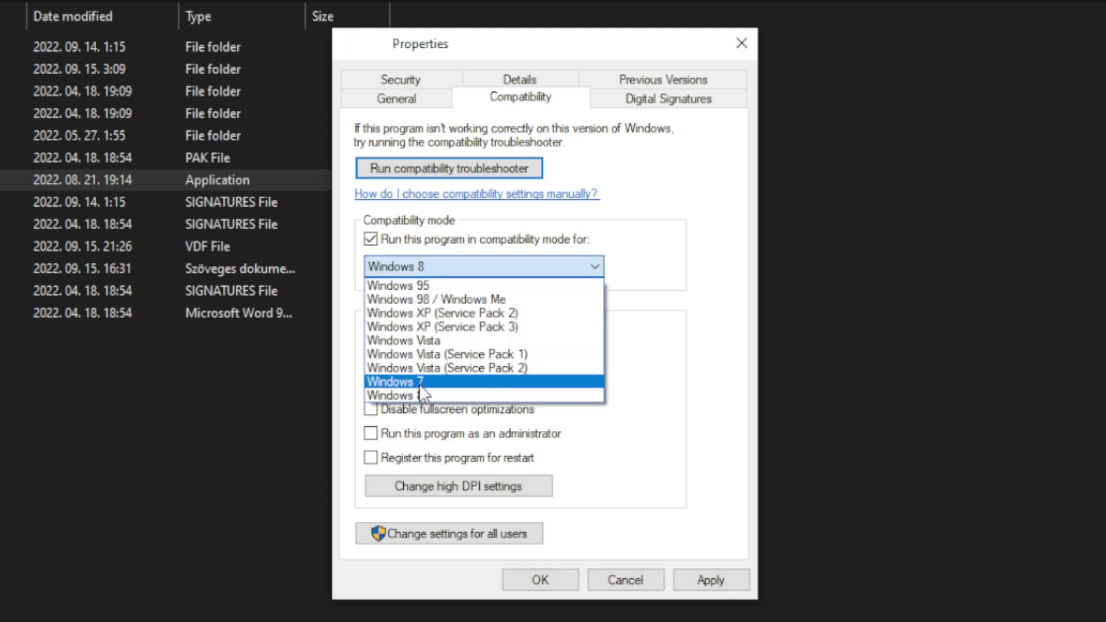
left_click(429, 395)
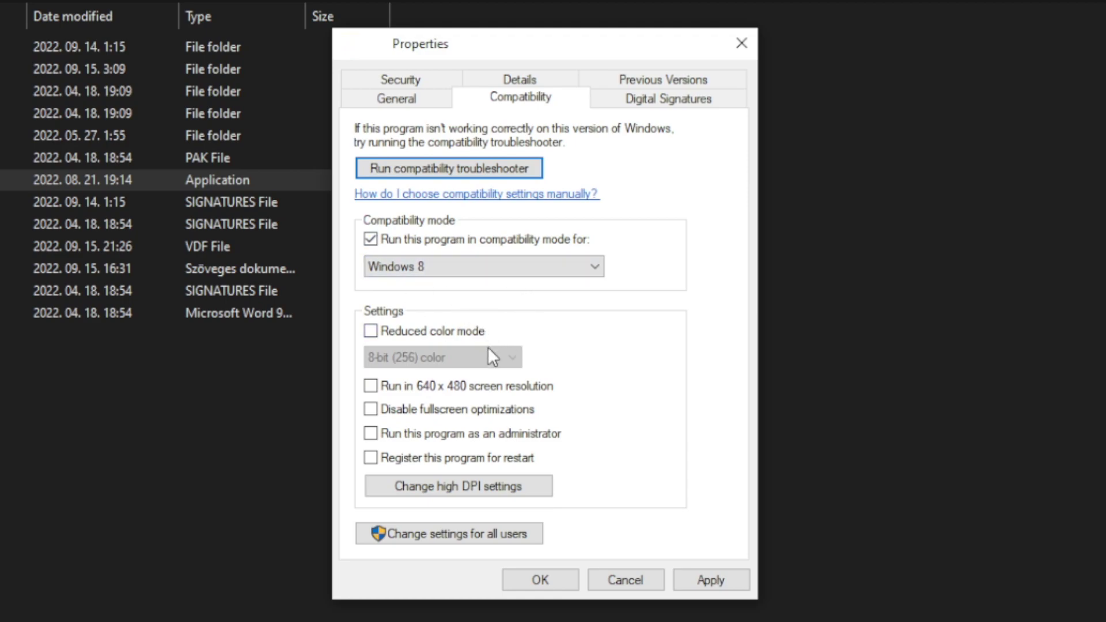
left_click(447, 415)
left_click(534, 442)
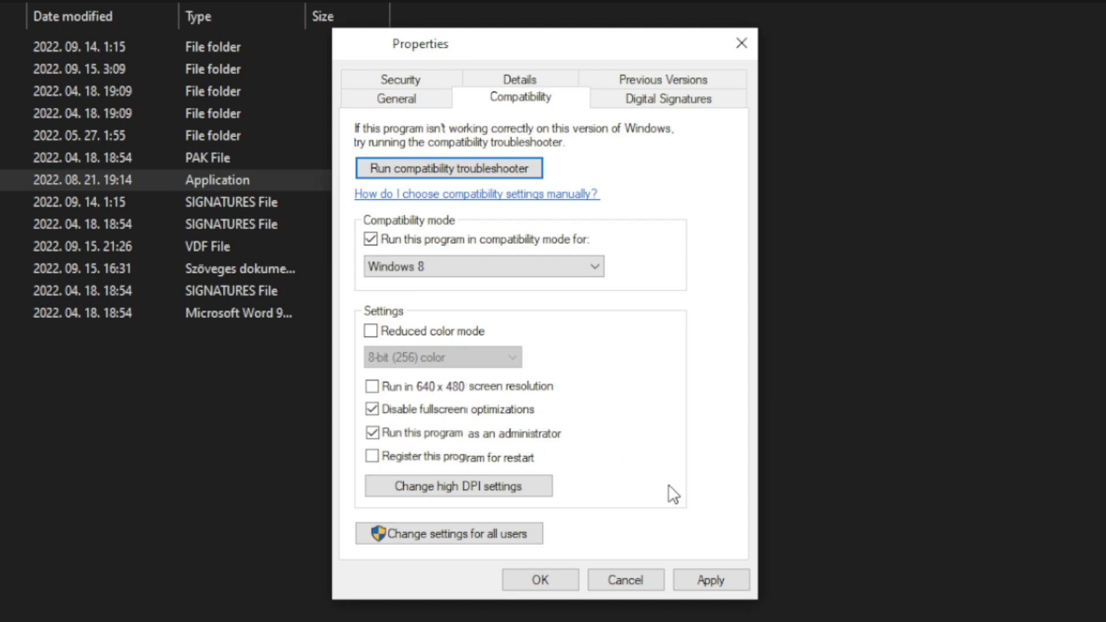
left_click(717, 579)
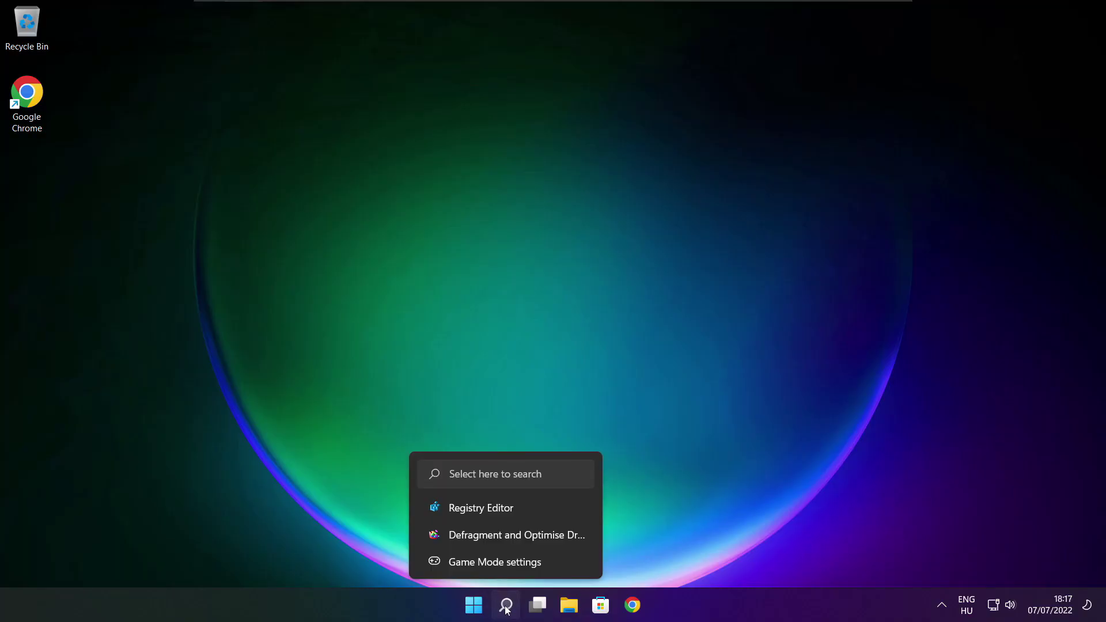
Step: Search 'updates' and run a fresh Windows Update check in Settings
left_click(506, 604)
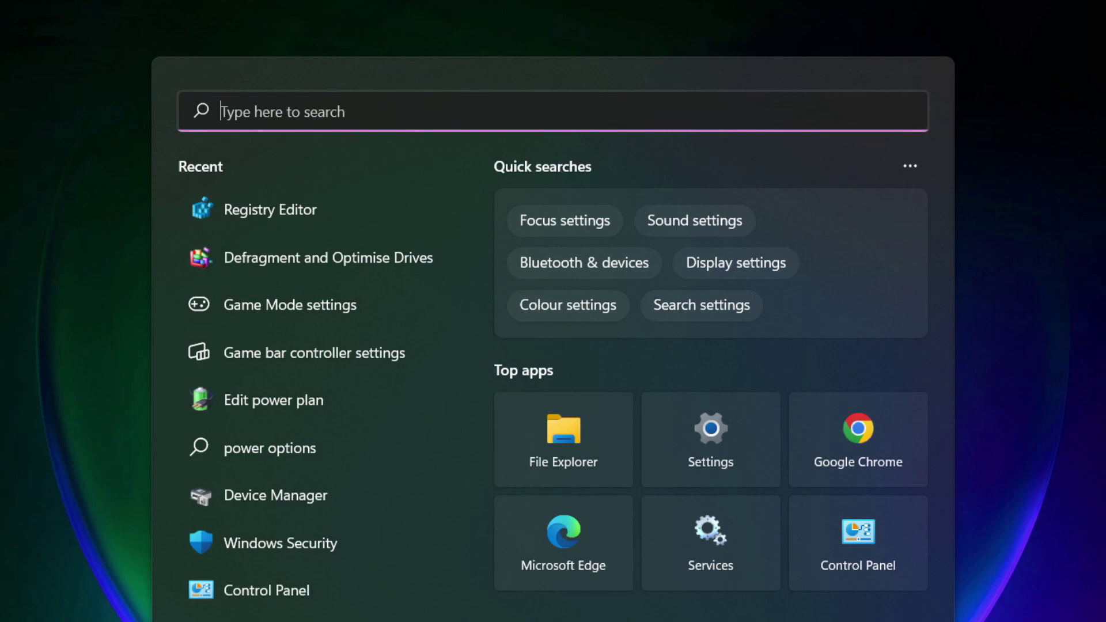
type("updates")
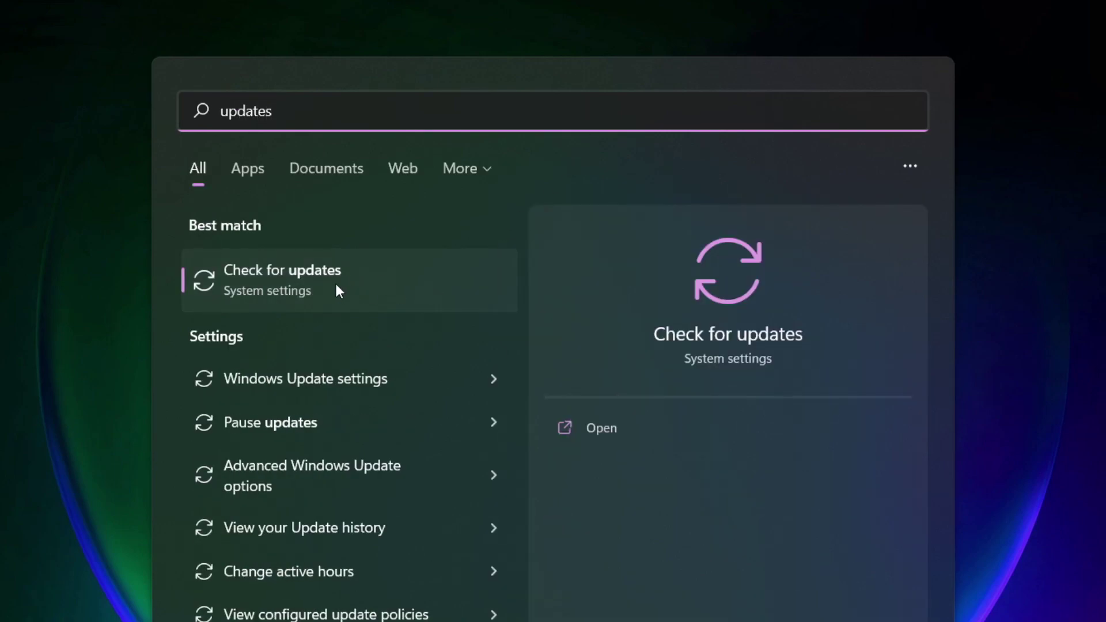
left_click(336, 286)
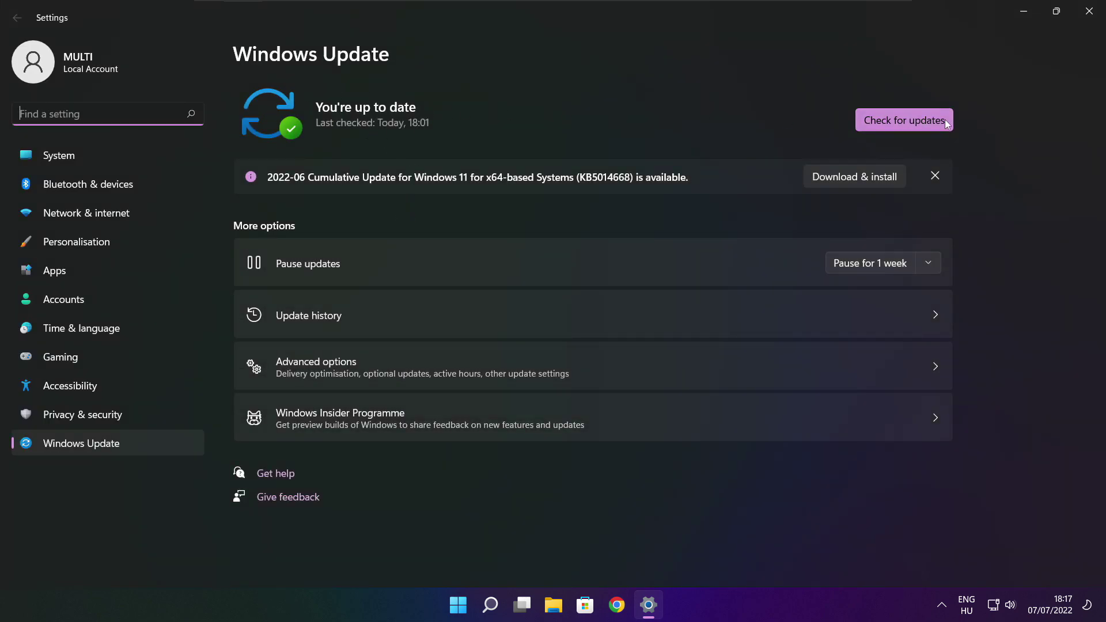
left_click(904, 121)
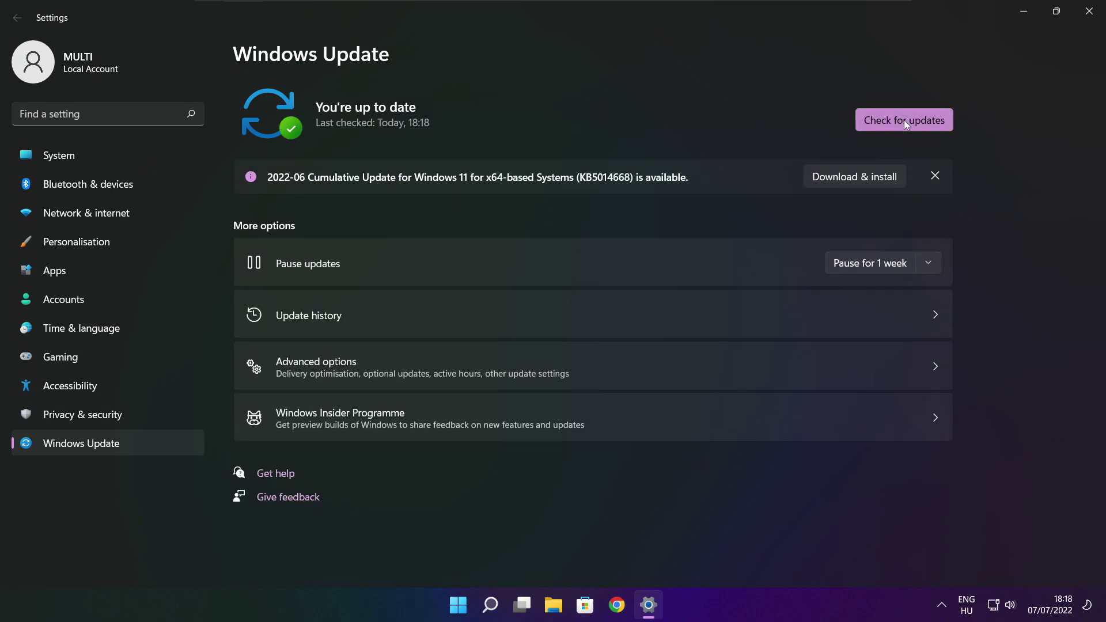
Step: Close Settings and download dxwebsetup.exe from the DirectX End-User Runtime page in Chrome
left_click(1088, 17)
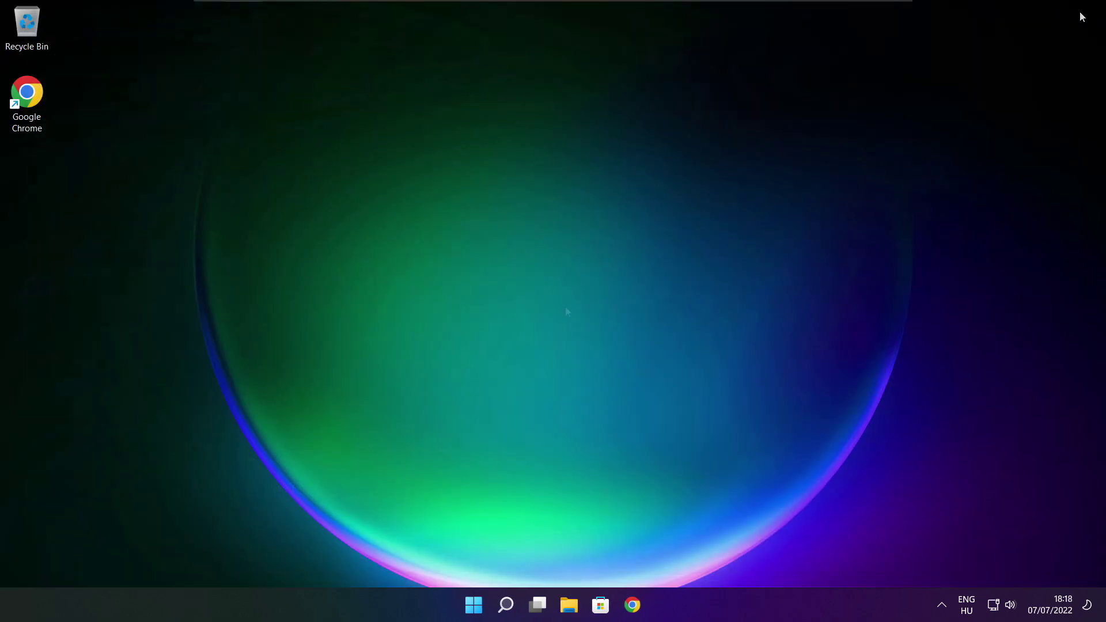
left_click(636, 610)
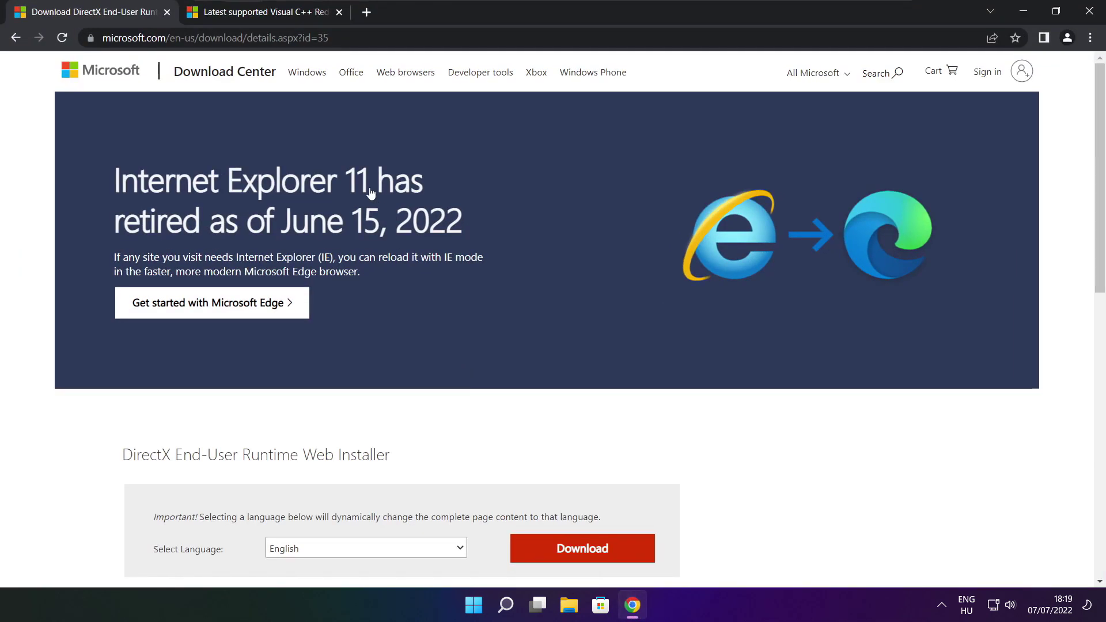
left_click_drag(329, 37, 101, 37)
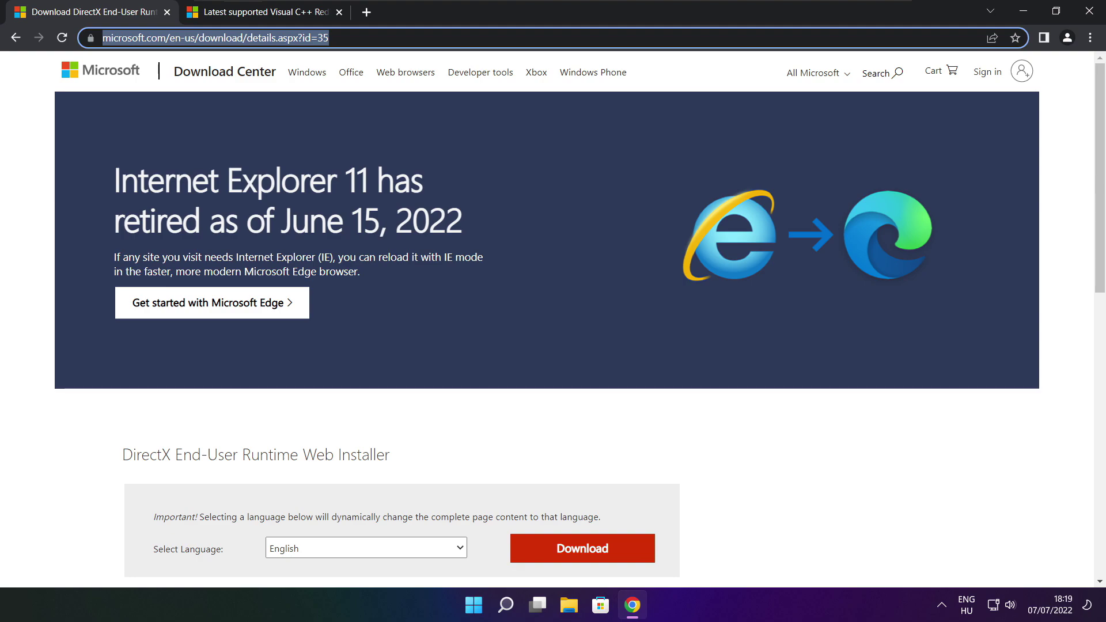
key("End")
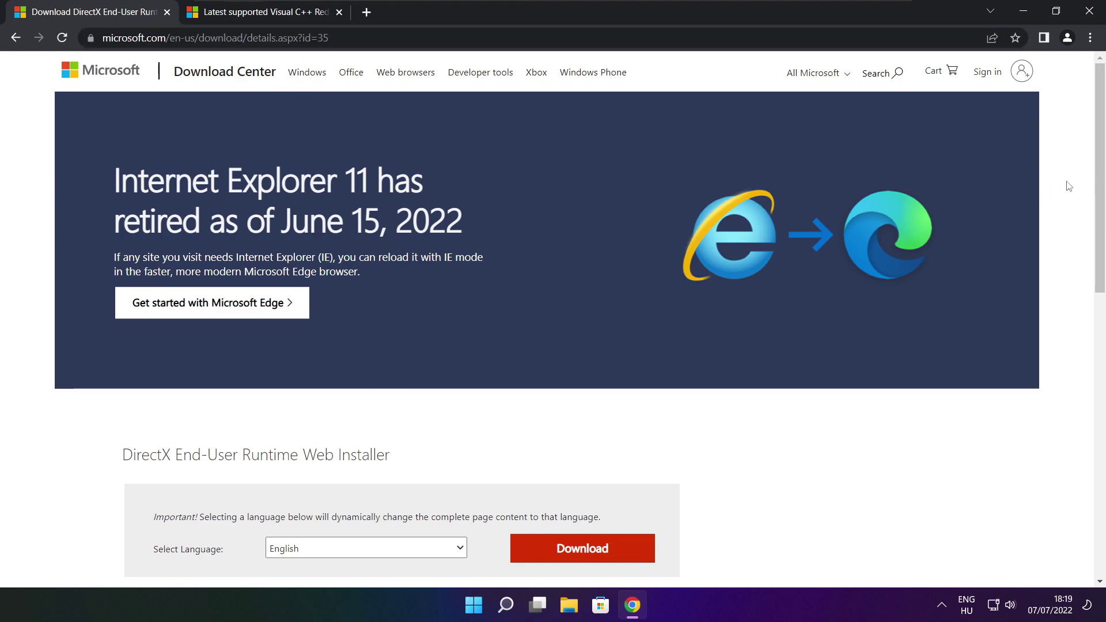
left_click_drag(1100, 167, 1100, 256)
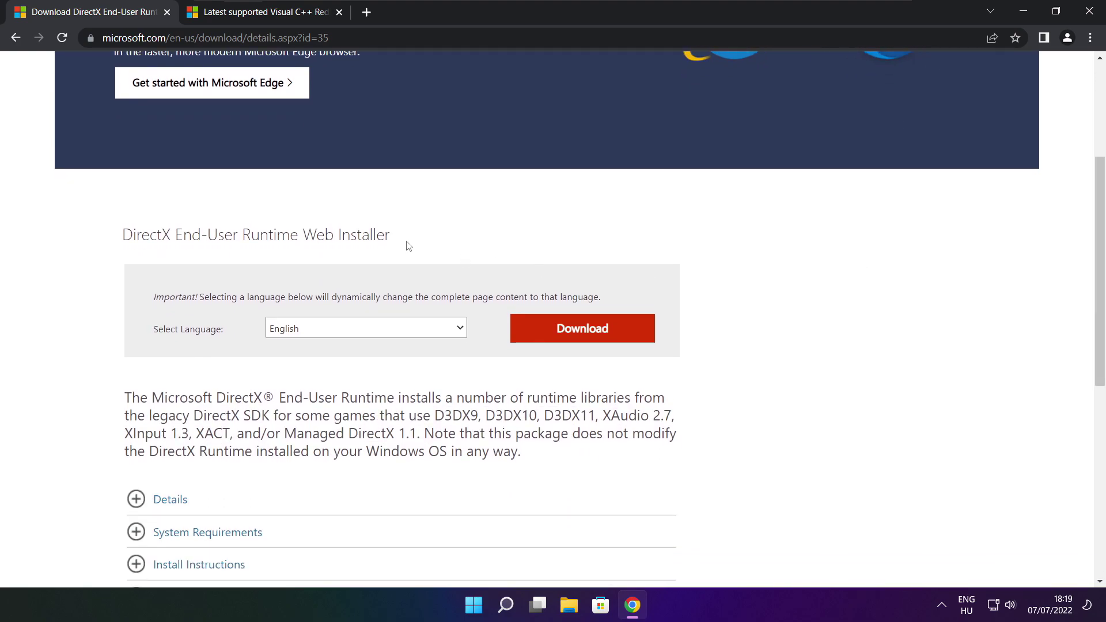
left_click_drag(391, 235, 239, 235)
left_click(464, 239)
left_click(586, 332)
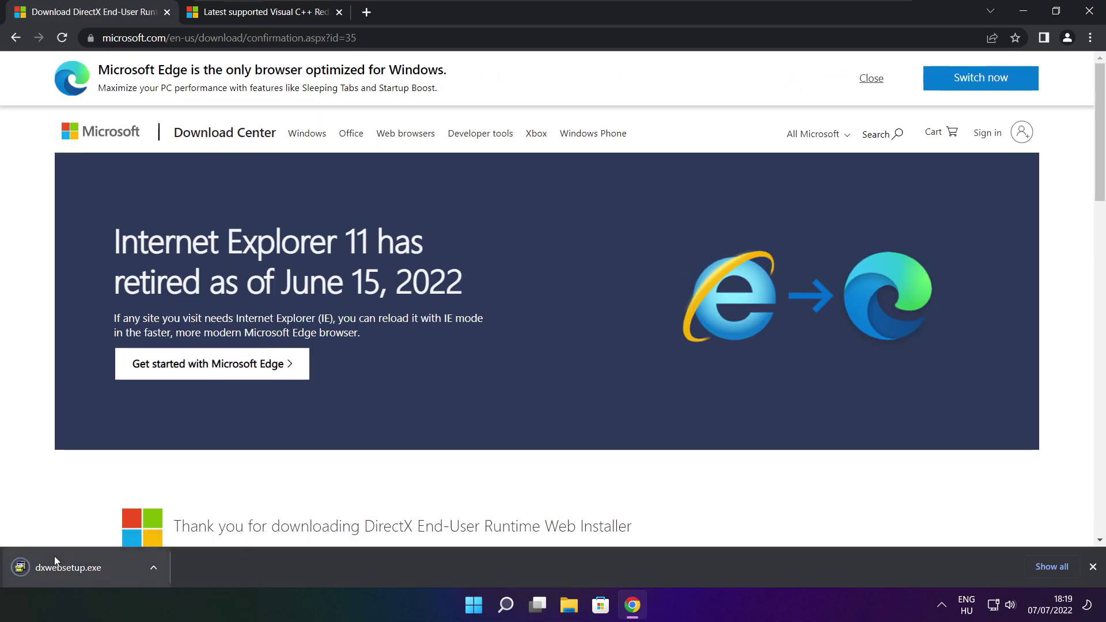
Step: Run dxwebsetup.exe, accept the licence, skip the Bing Bar, and install the DirectX runtime components
left_click(104, 568)
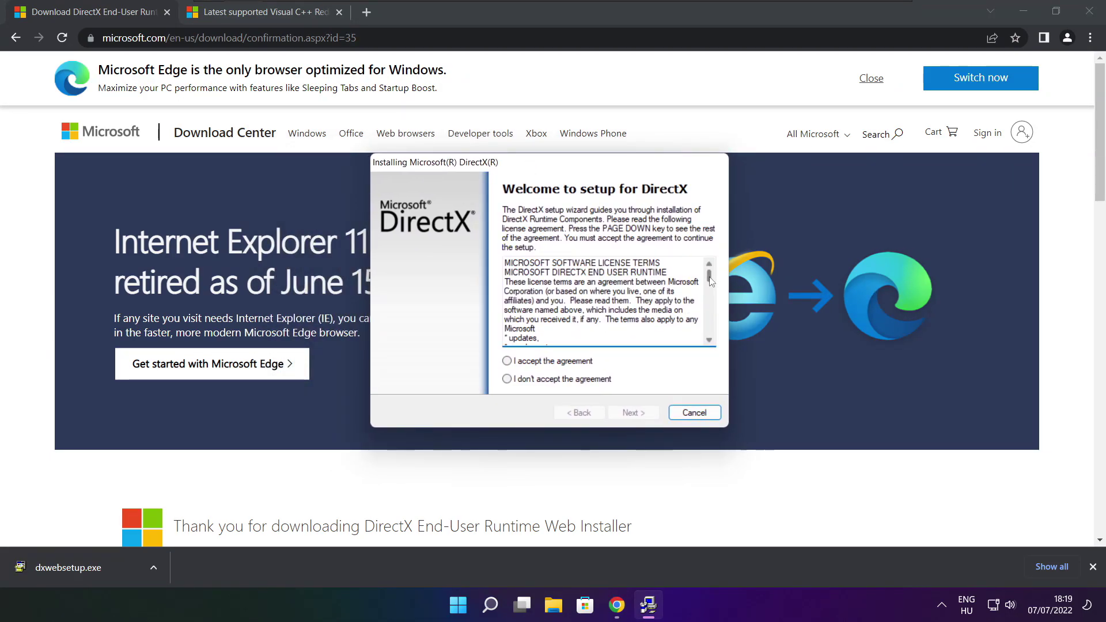
left_click_drag(709, 276, 708, 345)
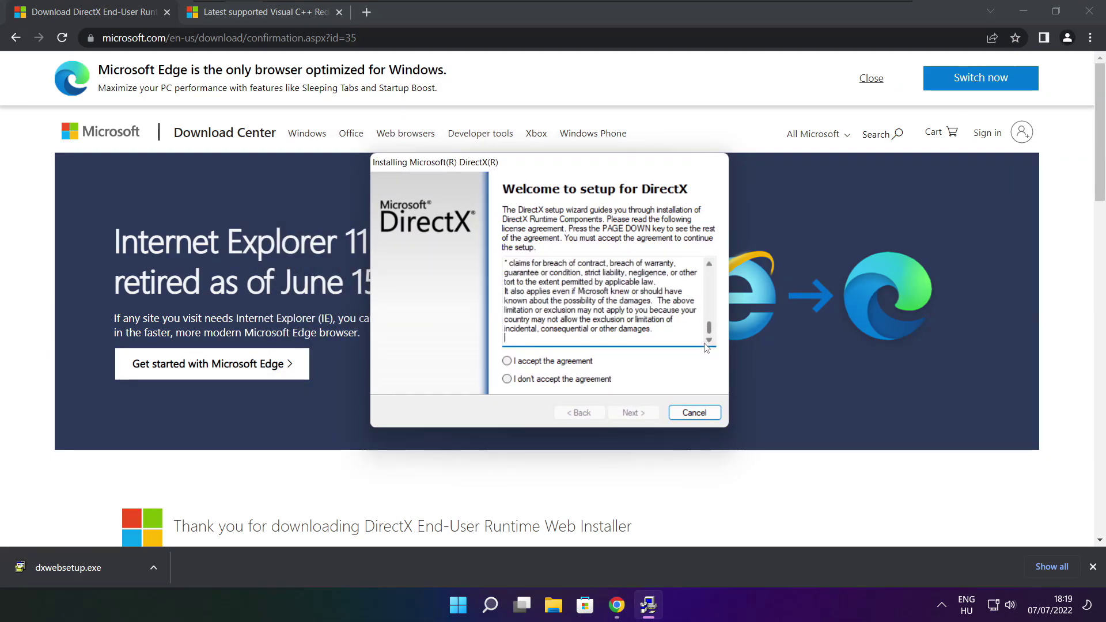
left_click(530, 362)
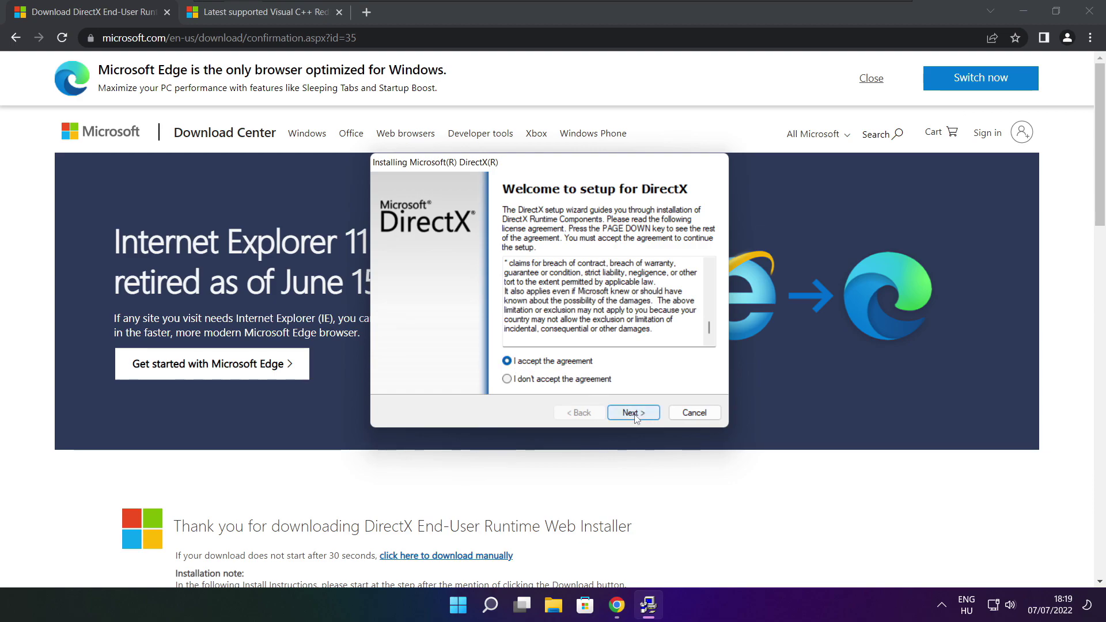
left_click(636, 413)
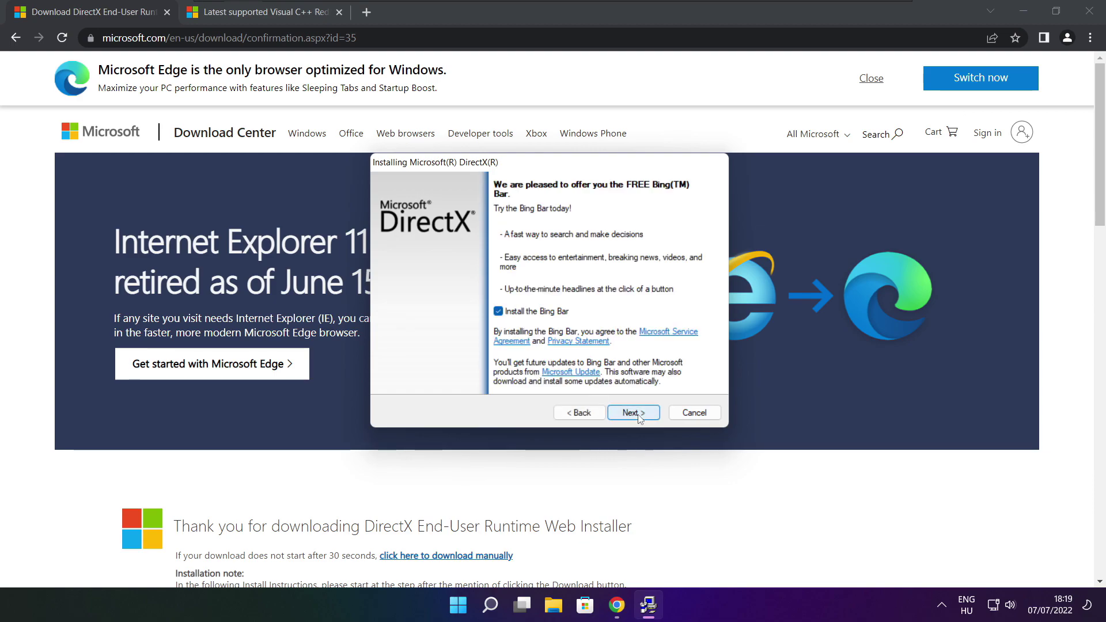
left_click(498, 311)
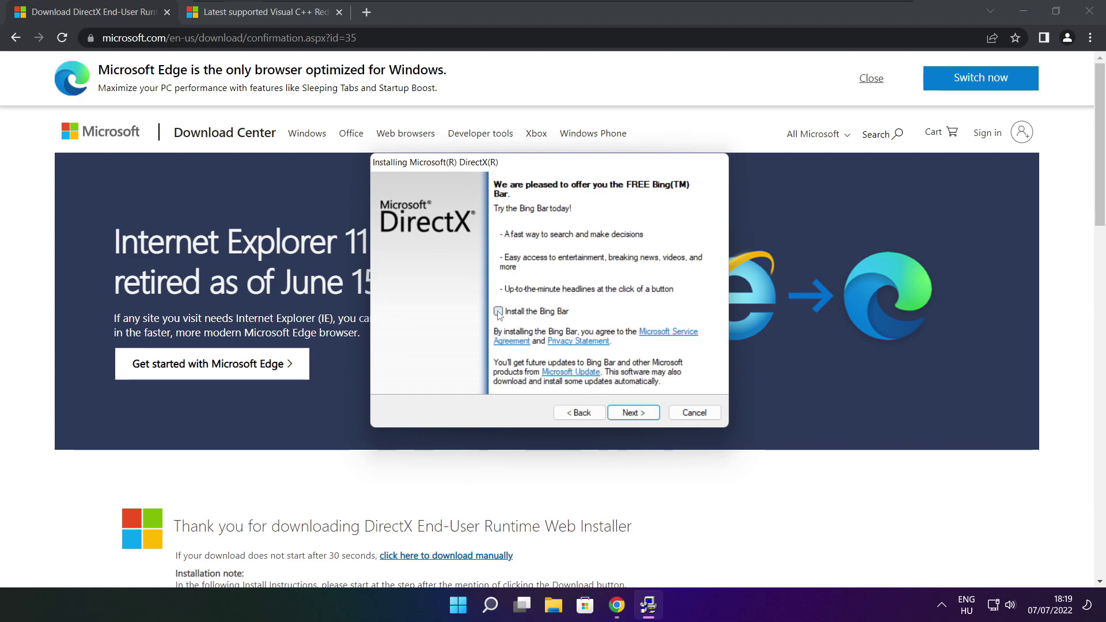
left_click(633, 414)
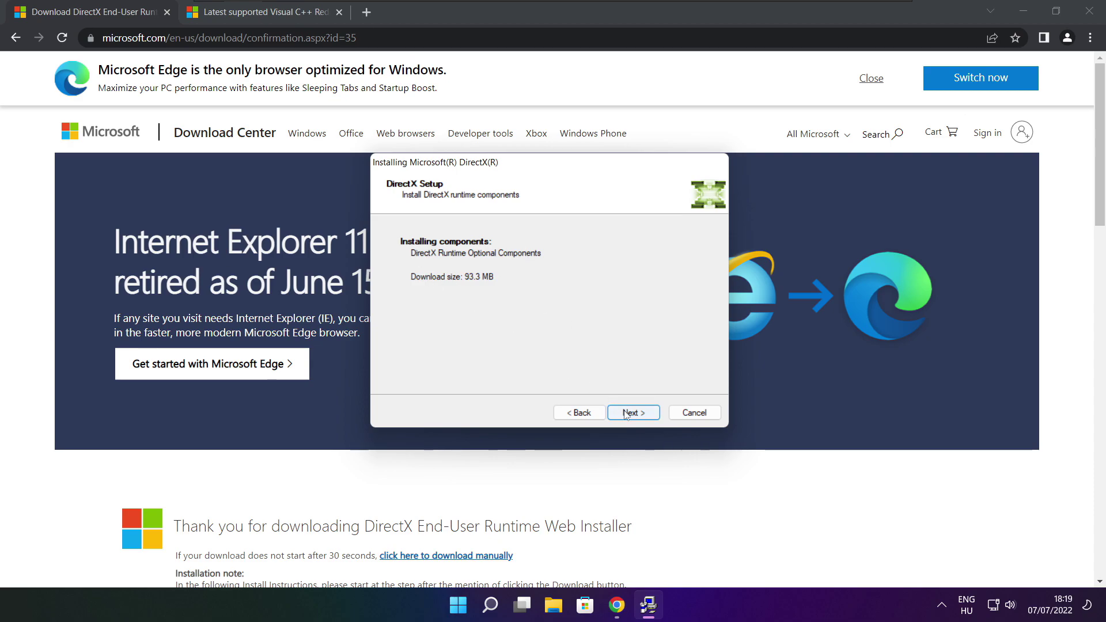
left_click(633, 413)
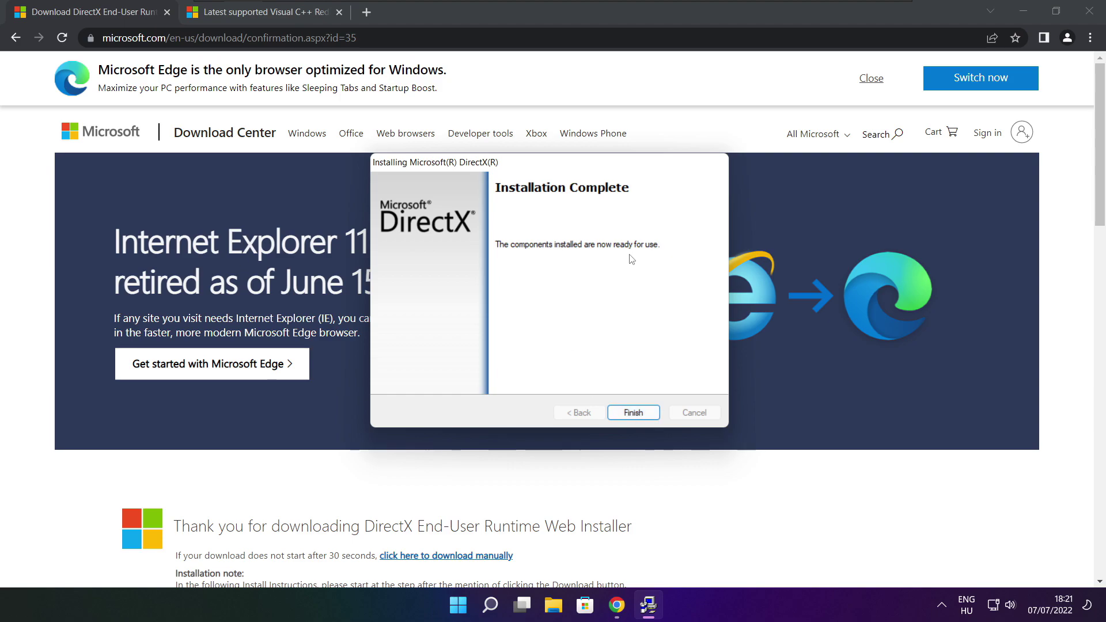
Step: Close the finished DirectX installer and its tab, then scroll to the Visual C++ redistributable table
left_click(634, 413)
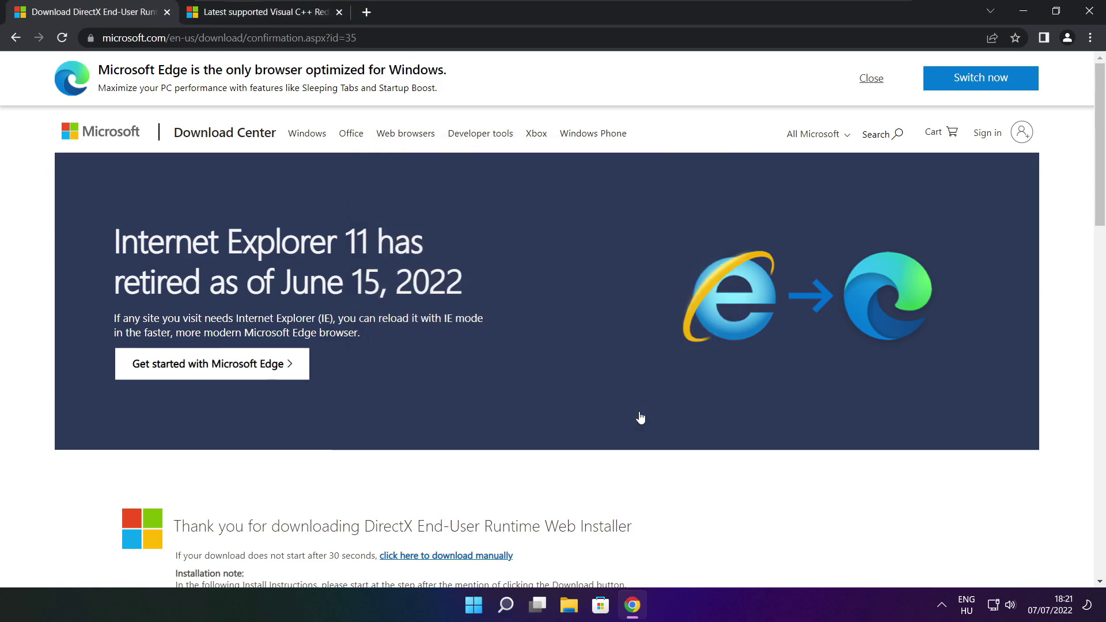
left_click(167, 13)
key("ctrl+l")
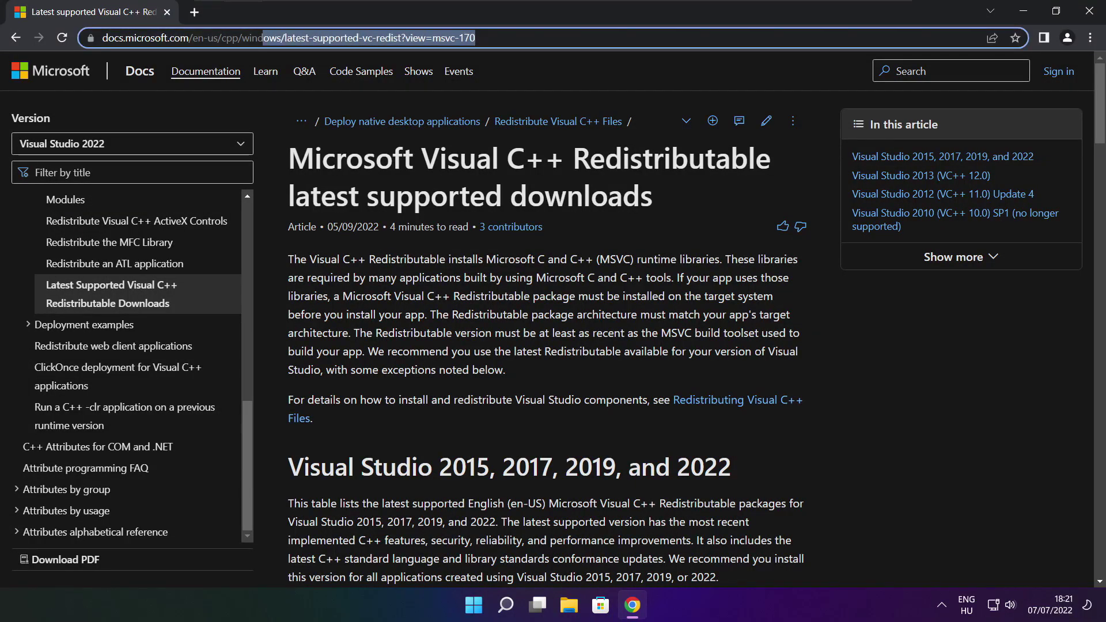
left_click(552, 56)
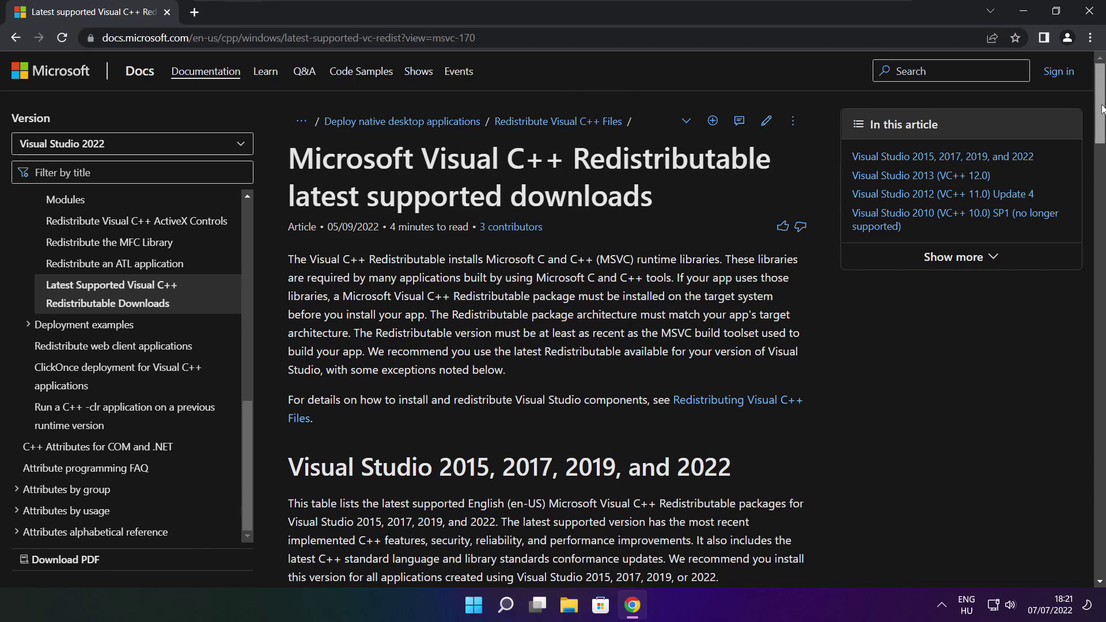
left_click_drag(1099, 107, 1092, 167)
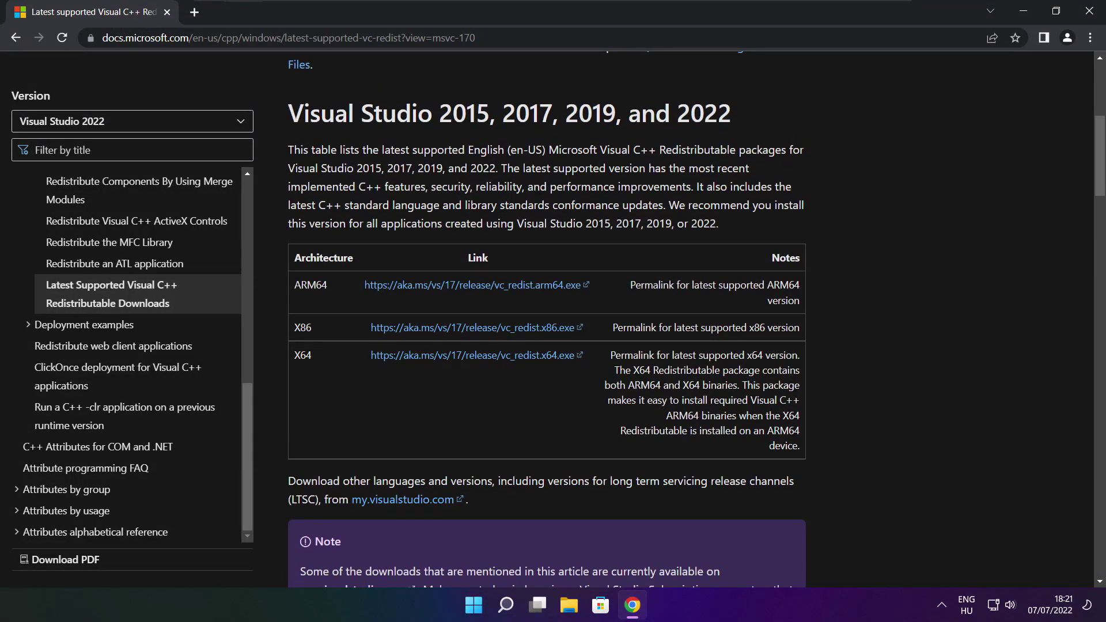
left_click_drag(292, 285, 743, 396)
left_click(743, 396)
Step: Download the ARM64, x86 and x64 Visual C++ redistributables and launch VC_redist.arm64.exe
left_click(459, 286)
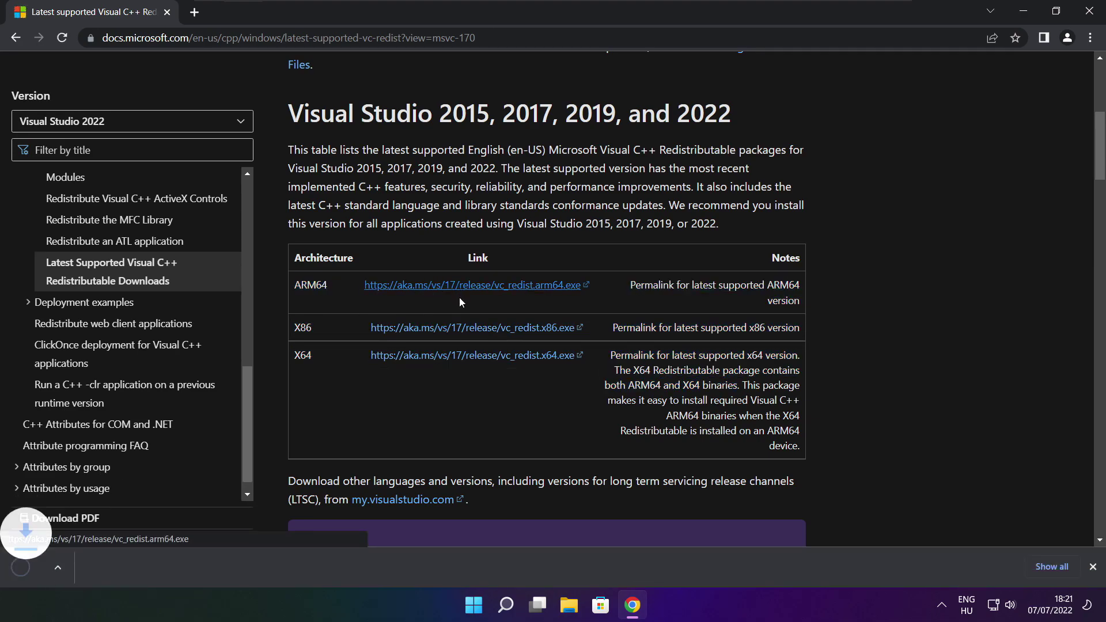
left_click(457, 330)
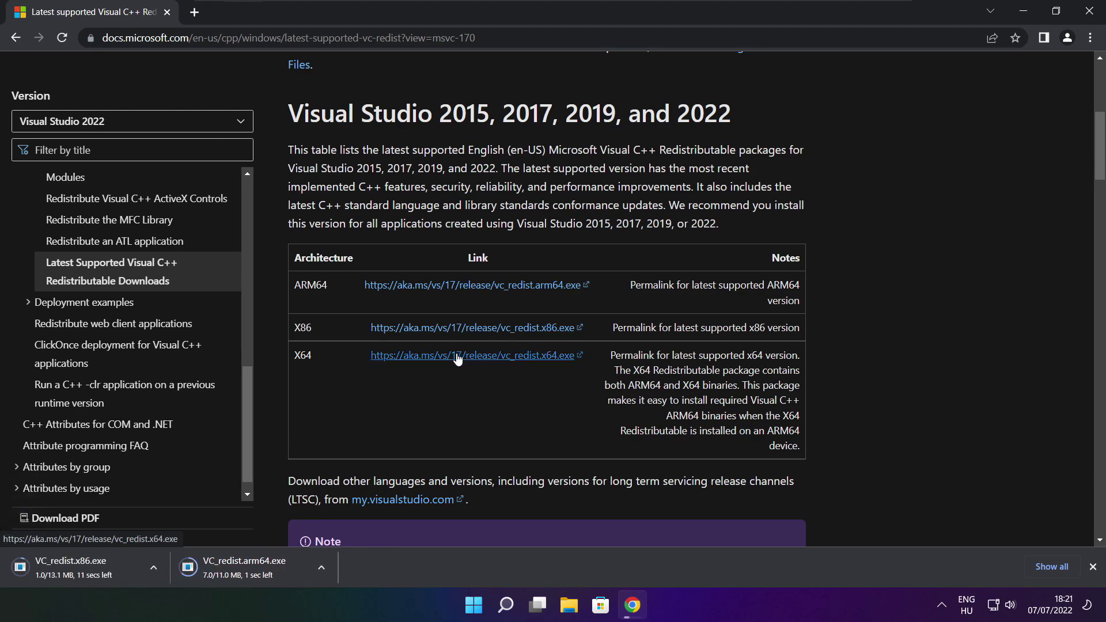
left_click(456, 355)
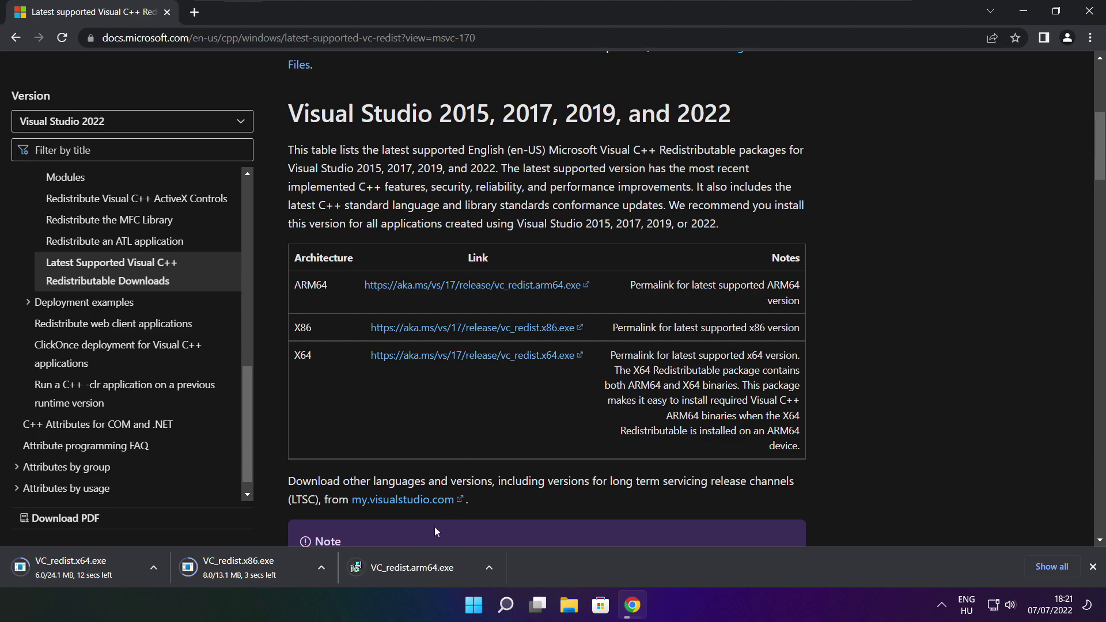
left_click(420, 569)
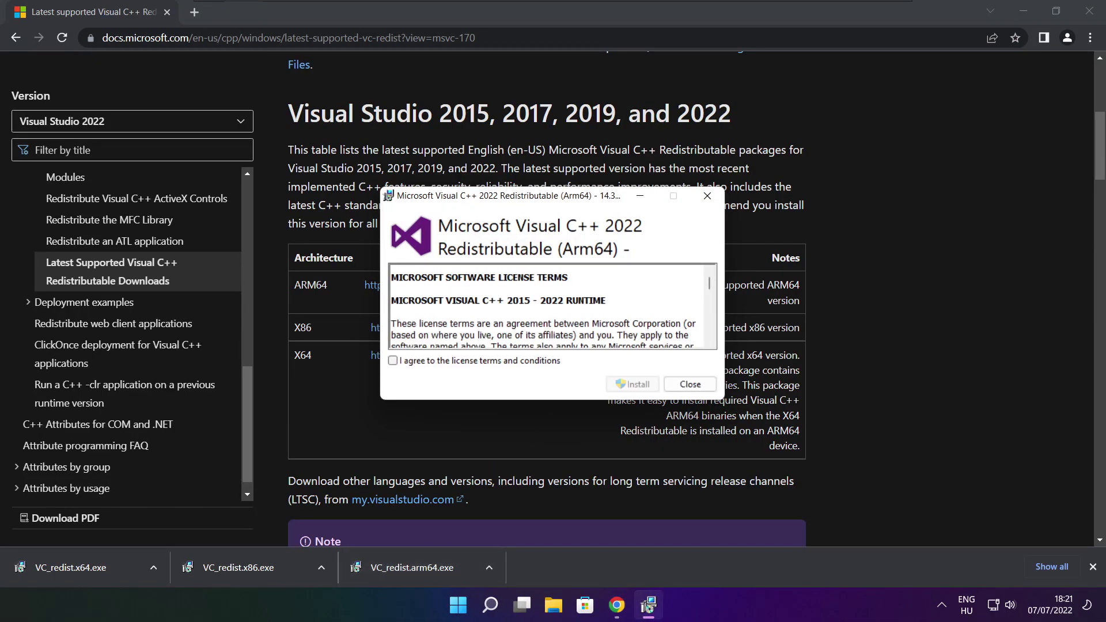
Step: Attempt the Arm64 Visual C++ install and dismiss its failure message
left_click_drag(709, 285, 709, 337)
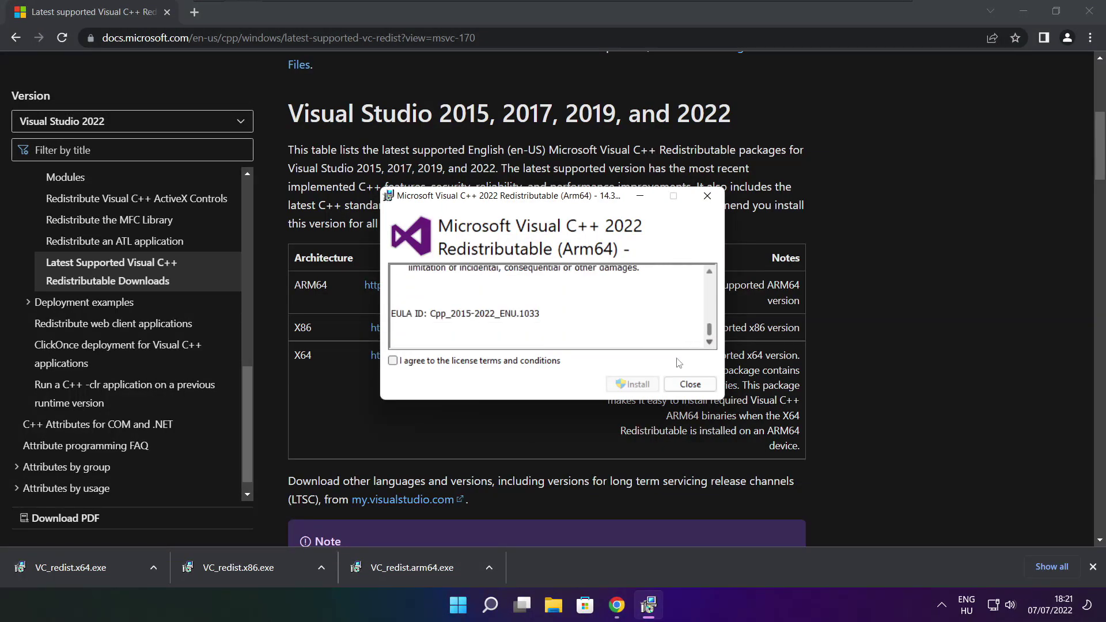
left_click(393, 361)
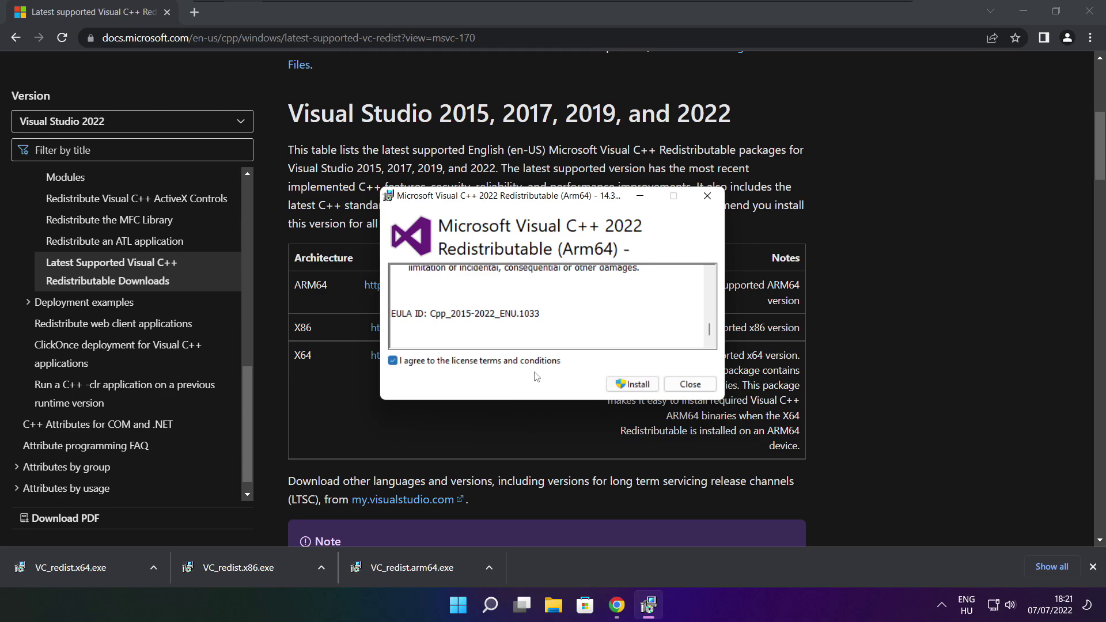
left_click(627, 385)
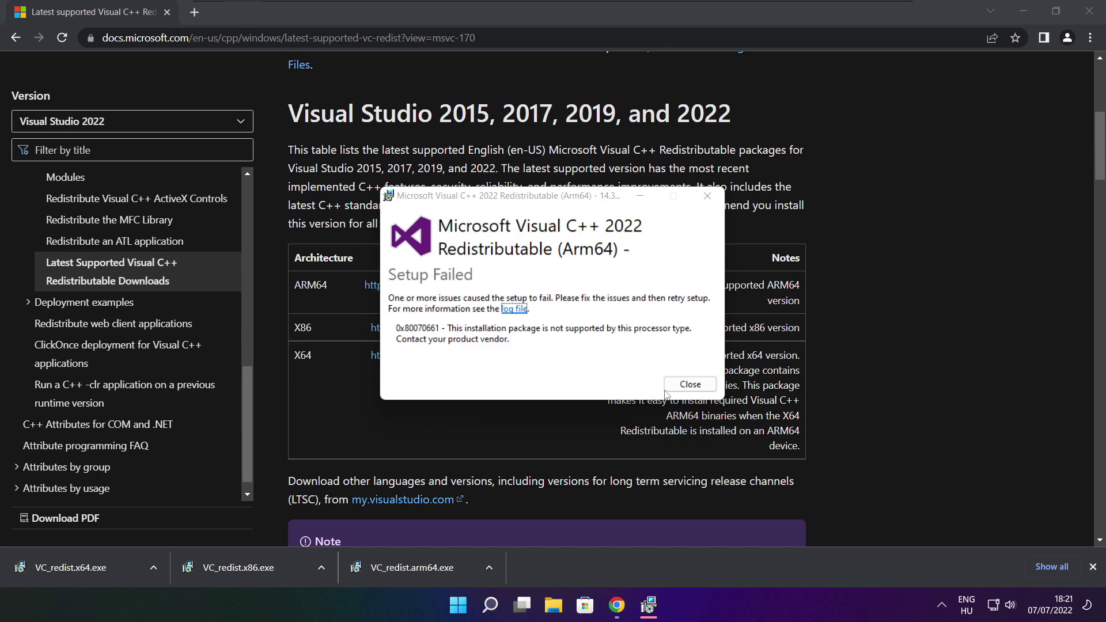
left_click(688, 384)
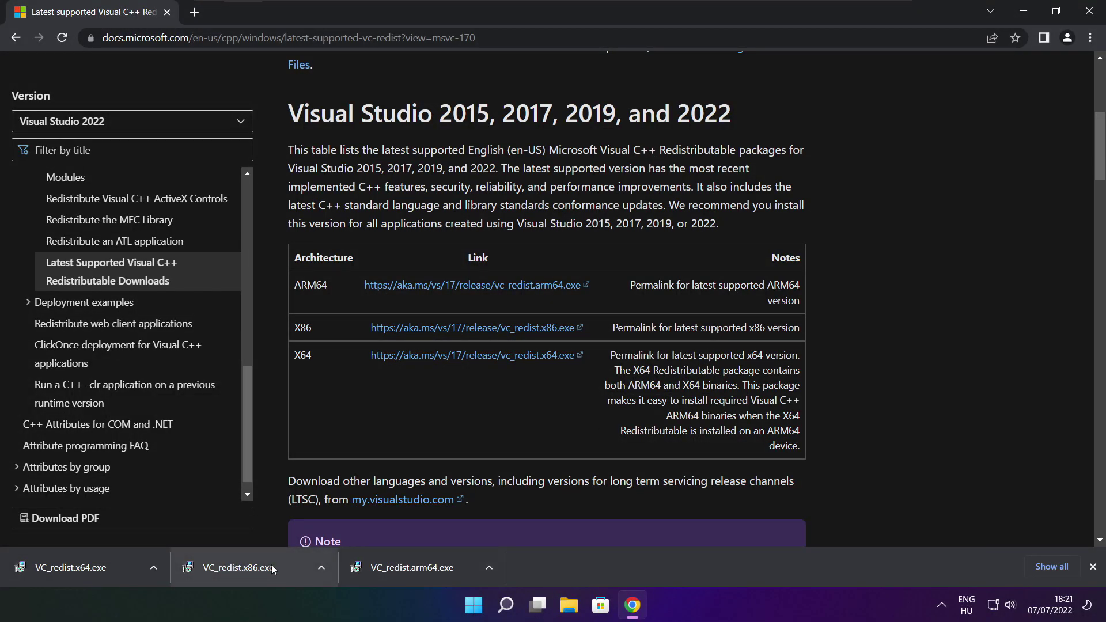
Step: Install the x86 Visual C++ 2015-2022 Redistributable after agreeing to its licence terms
left_click(260, 567)
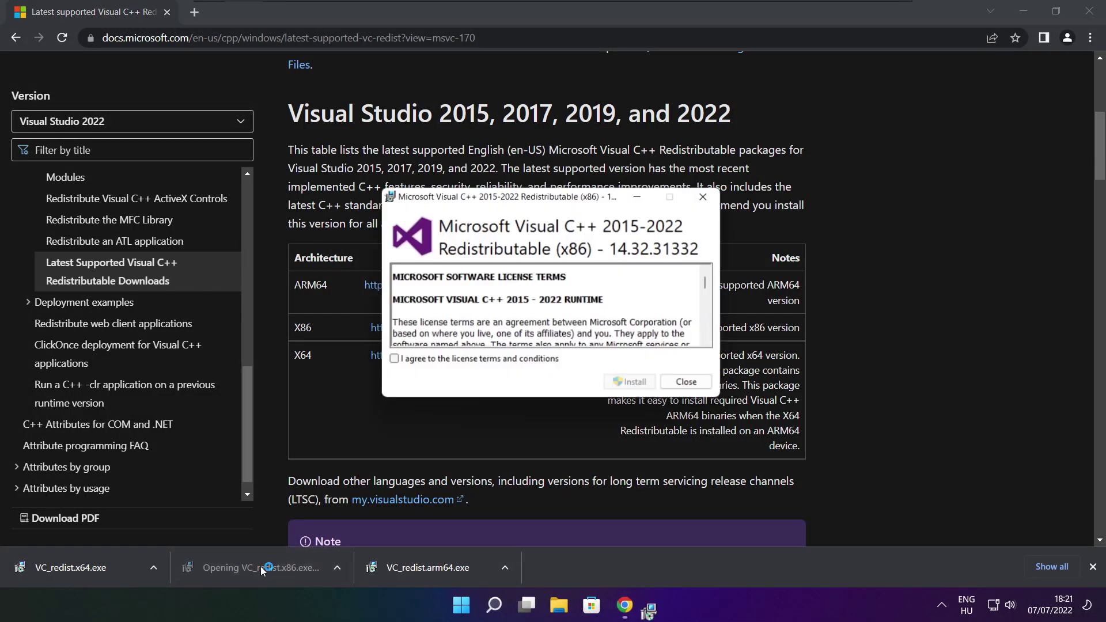
left_click_drag(709, 283, 709, 336)
left_click(393, 361)
left_click(633, 384)
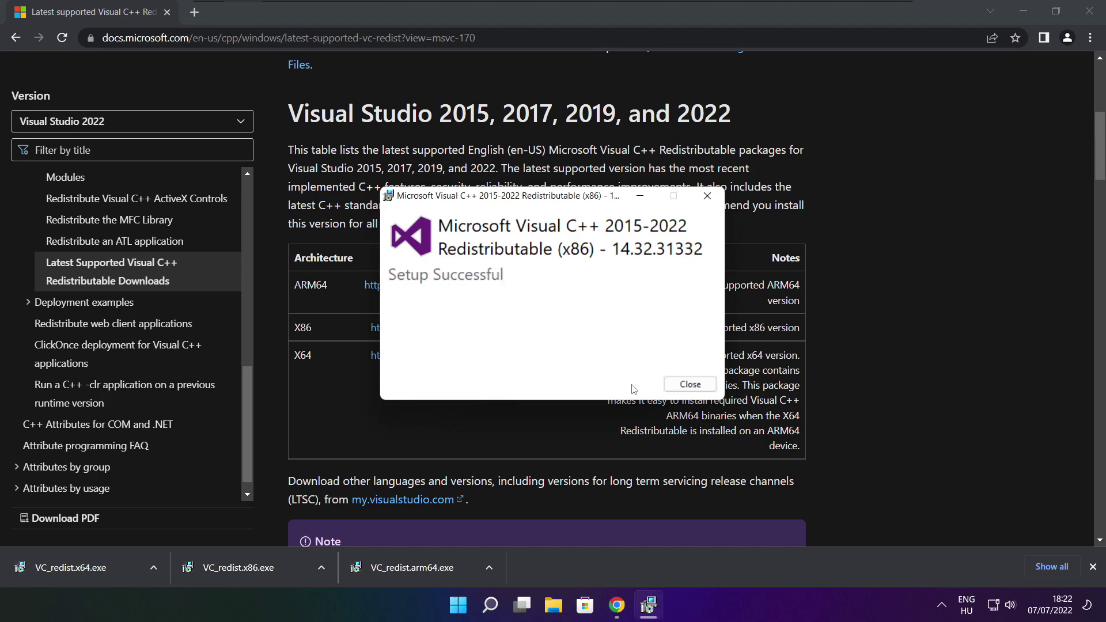
left_click(690, 384)
Step: Install the x64 Visual C++ 2015-2022 Redistributable 14.32.31332 and close its setup
left_click(92, 567)
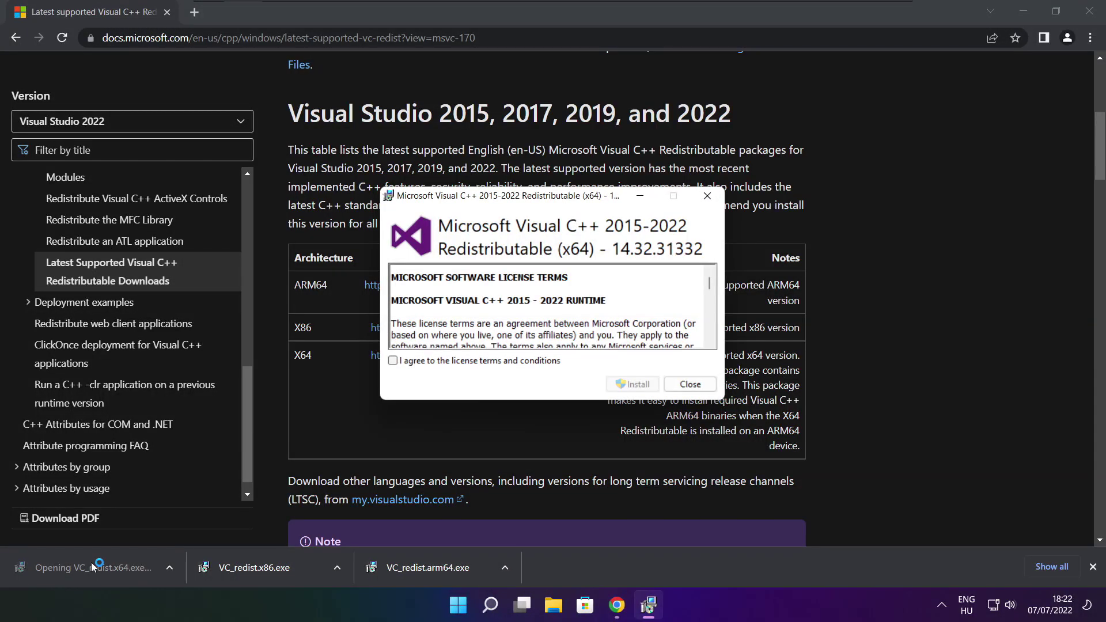
left_click_drag(708, 283, 707, 337)
left_click(393, 360)
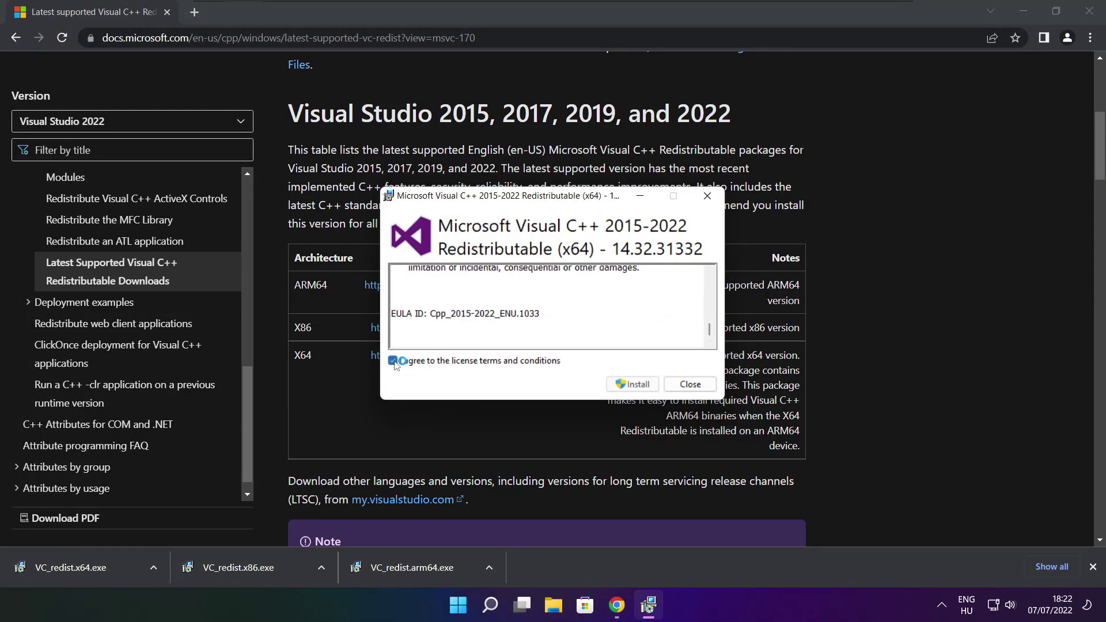
left_click(636, 386)
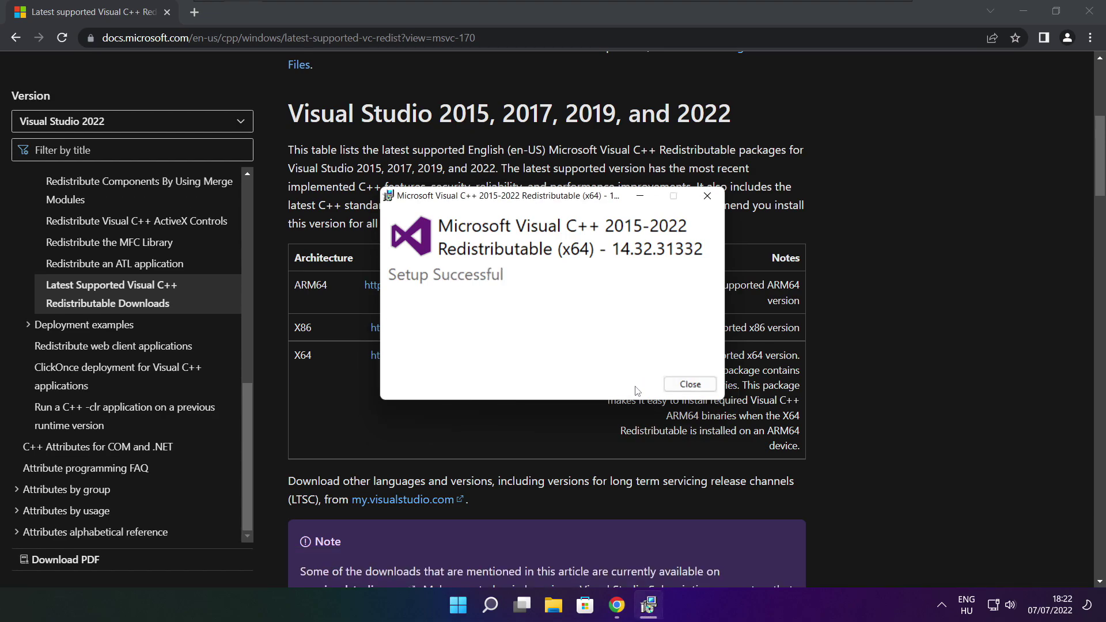
left_click(690, 385)
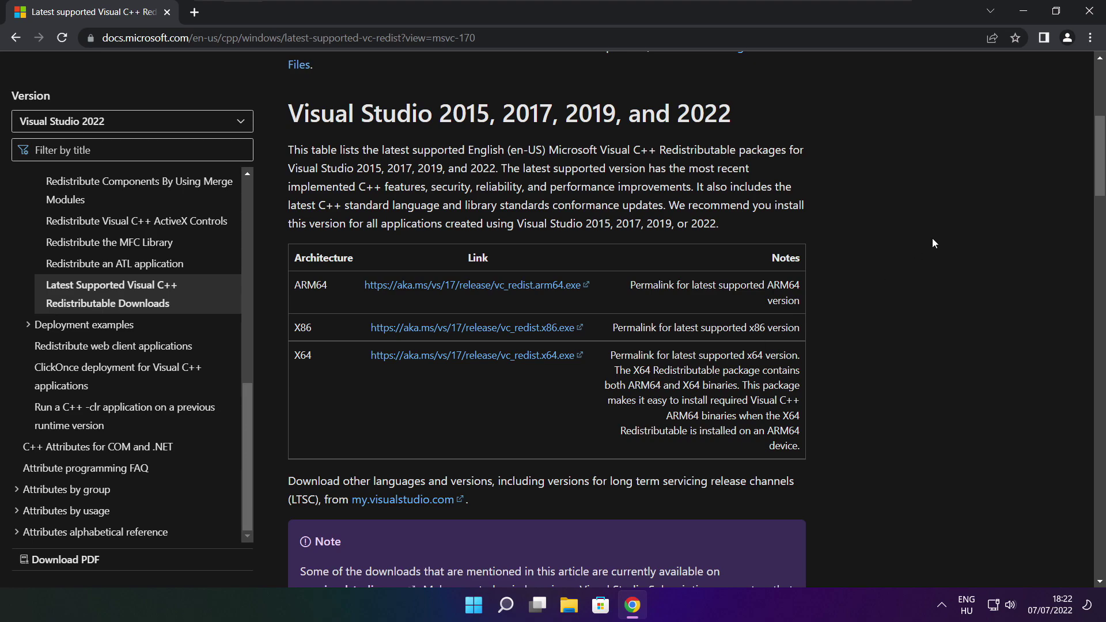
Step: Close Chrome and open Task Manager's Startup apps list
left_click(1090, 13)
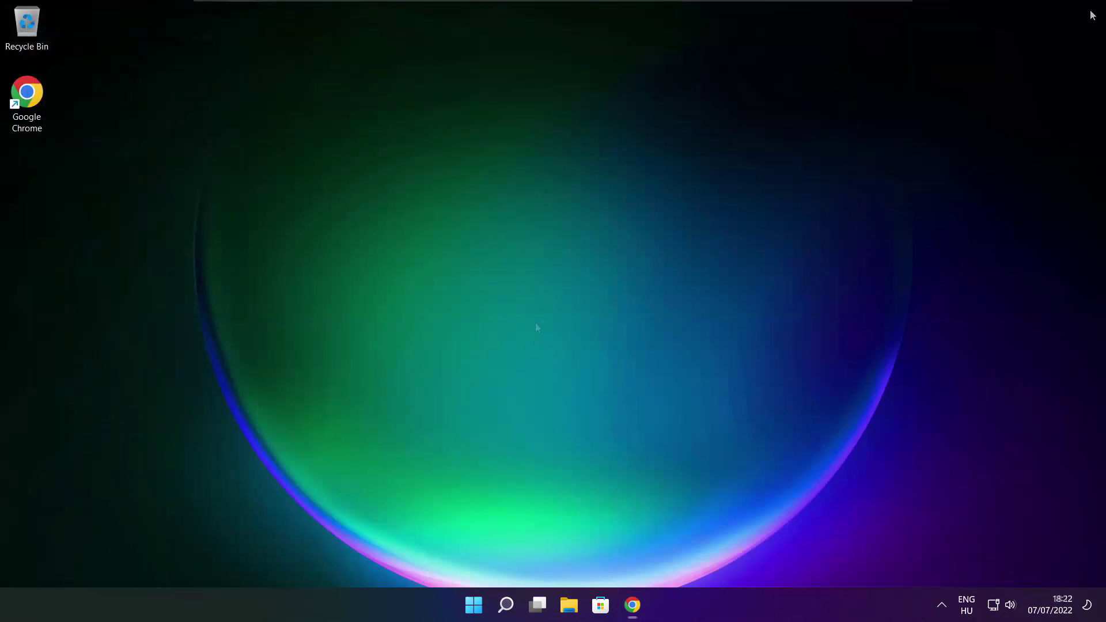
right_click(475, 607)
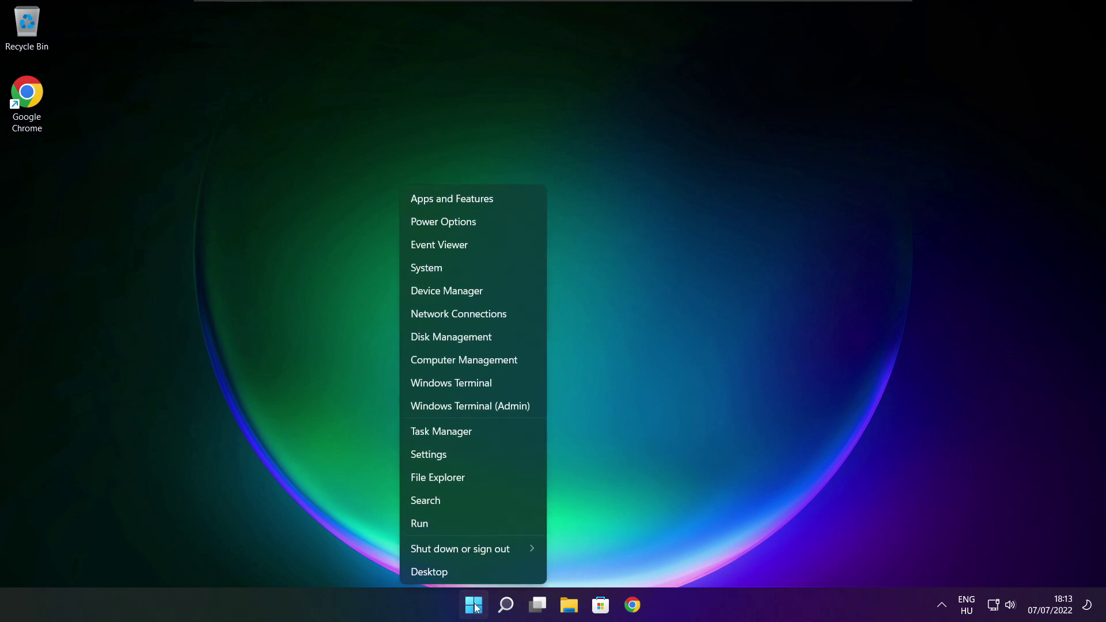
left_click(475, 432)
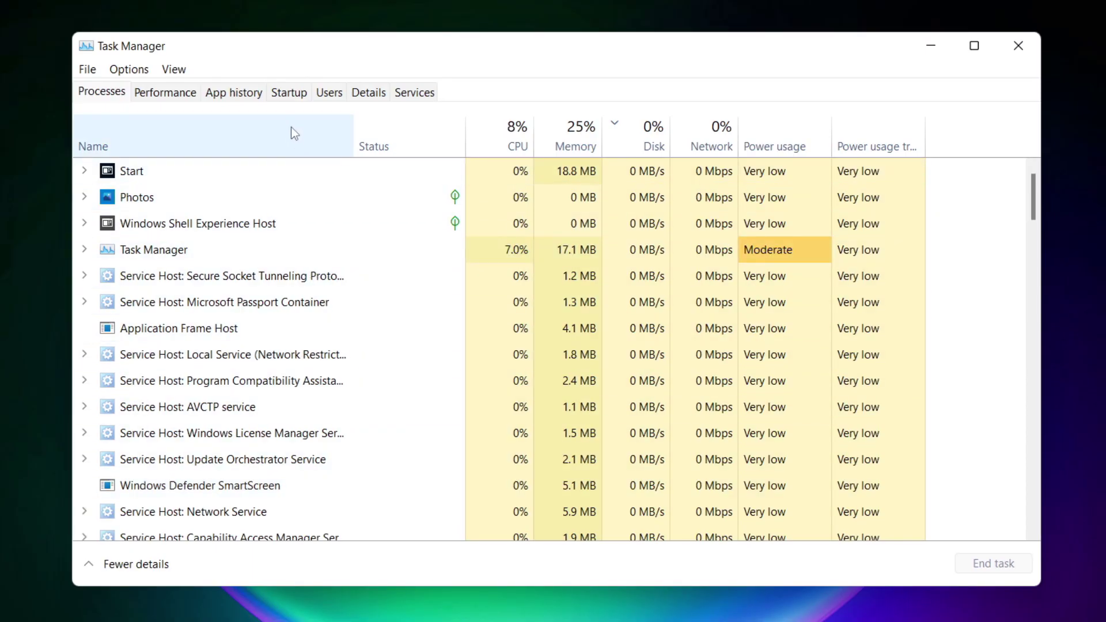
left_click(293, 95)
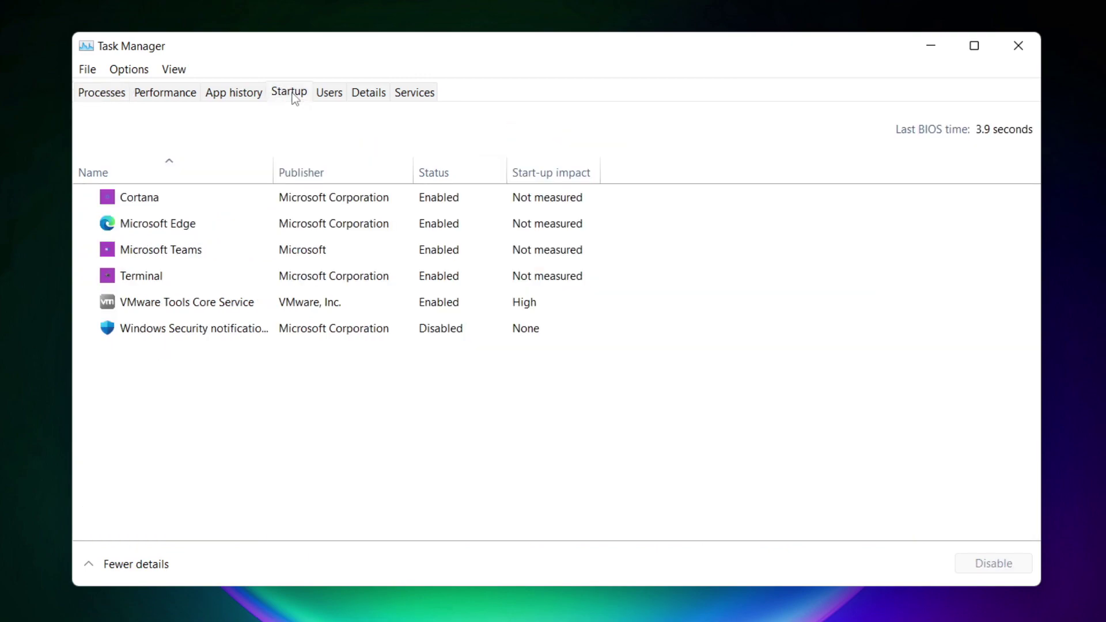
Step: Disable Cortana, Microsoft Edge, Microsoft Teams and Terminal as startup apps
left_click(311, 202)
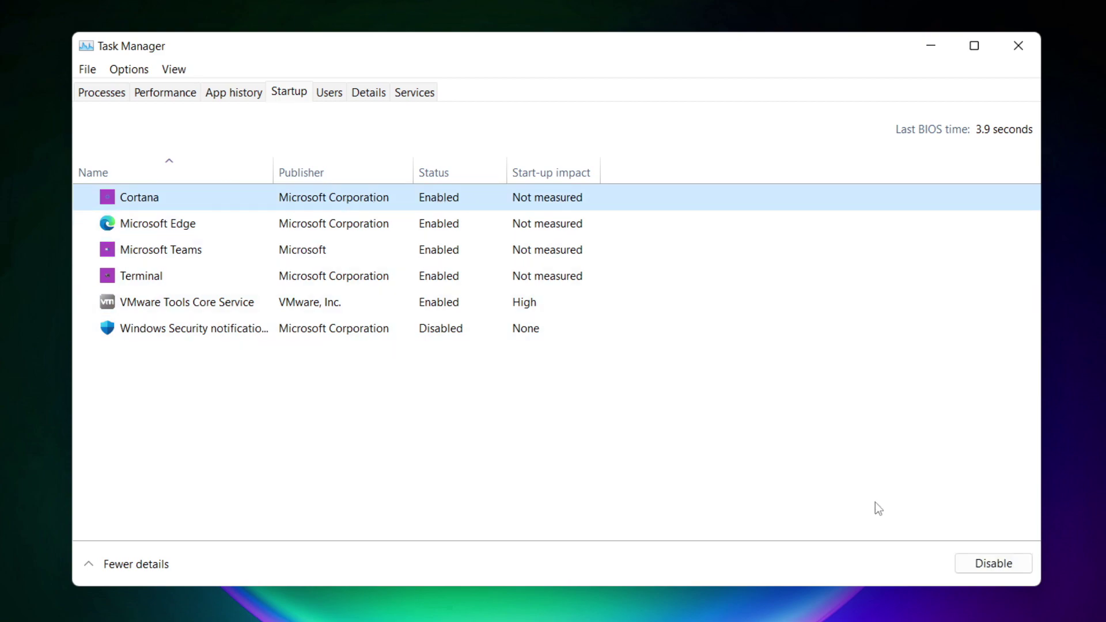
left_click(993, 565)
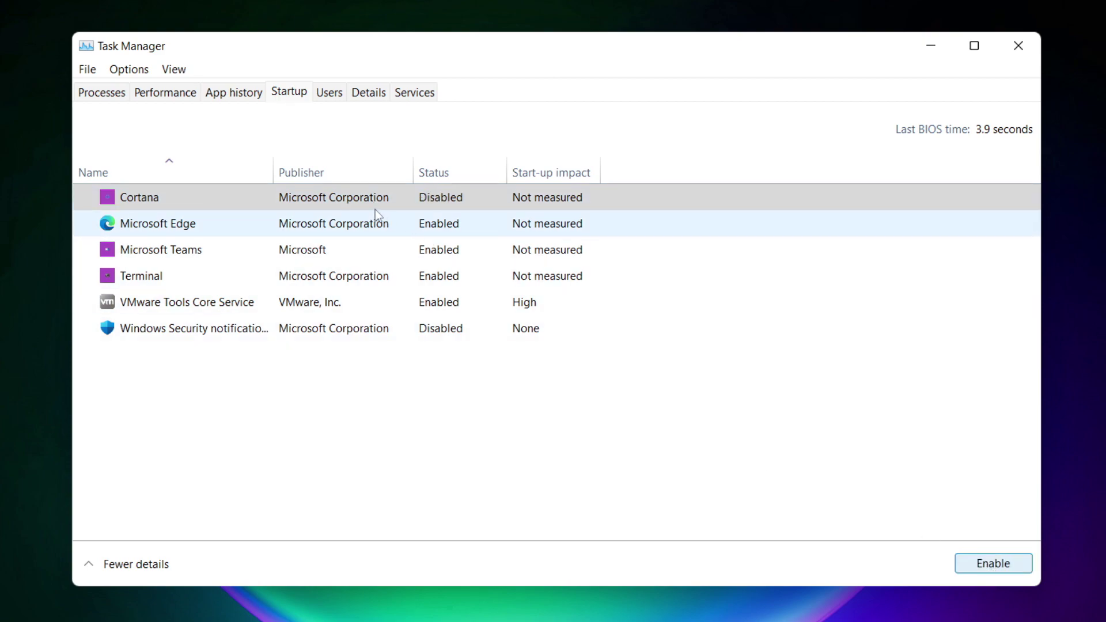
left_click(299, 232)
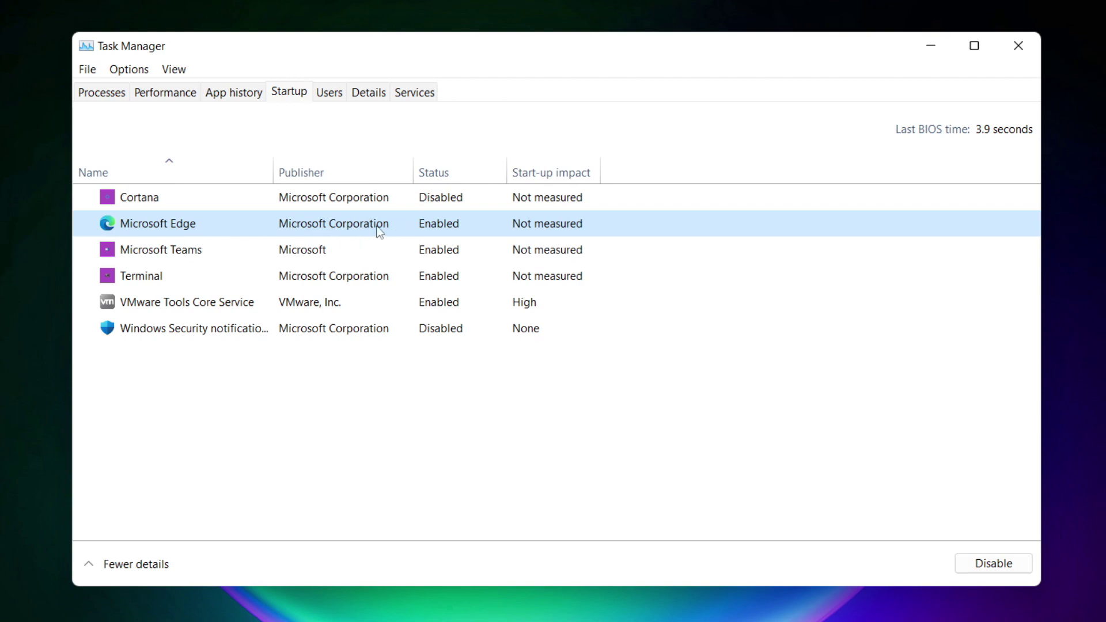
left_click(997, 567)
left_click(457, 256)
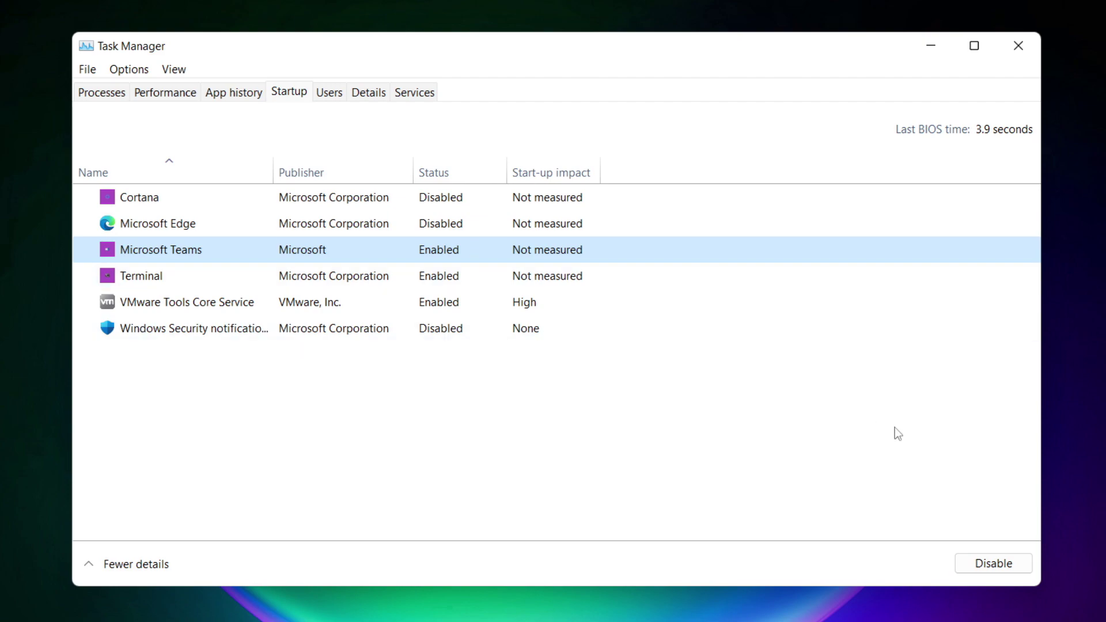
left_click(1012, 575)
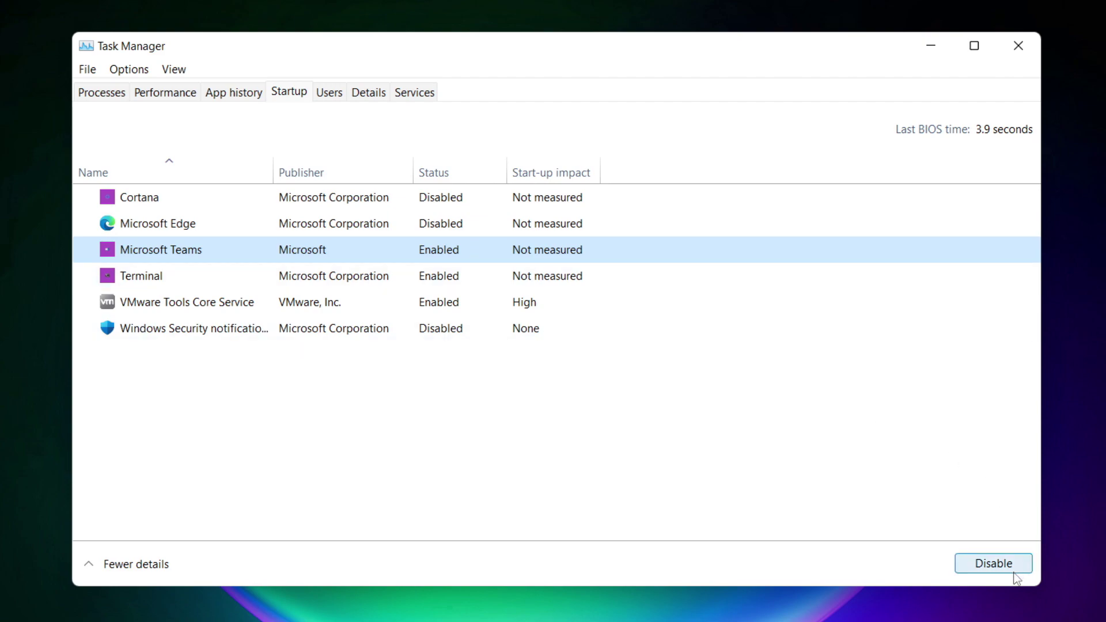
left_click(368, 282)
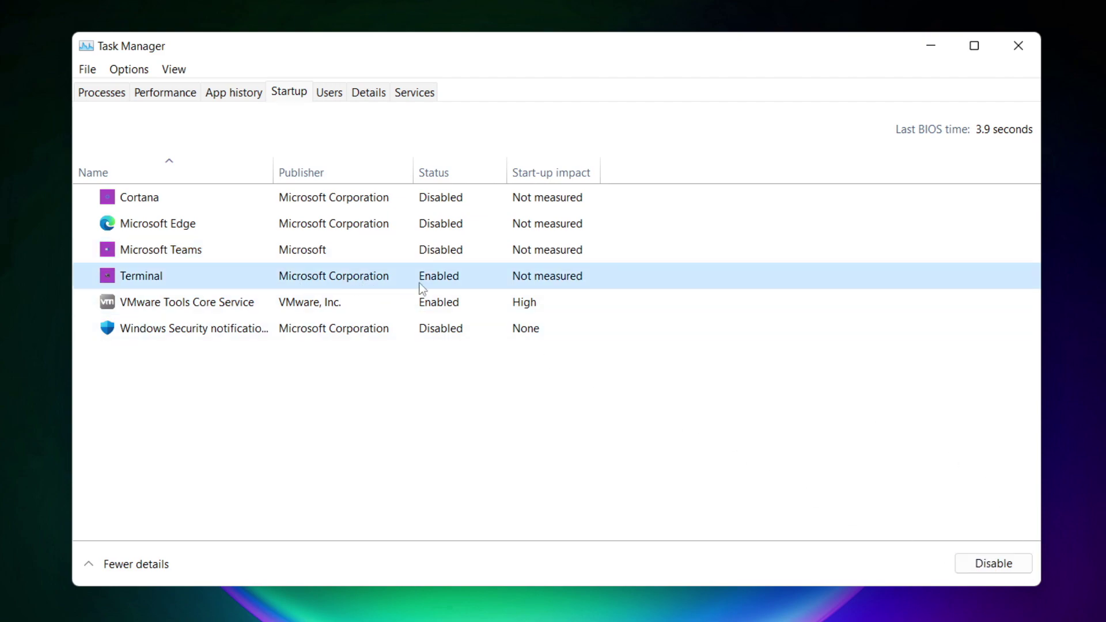
left_click(1010, 569)
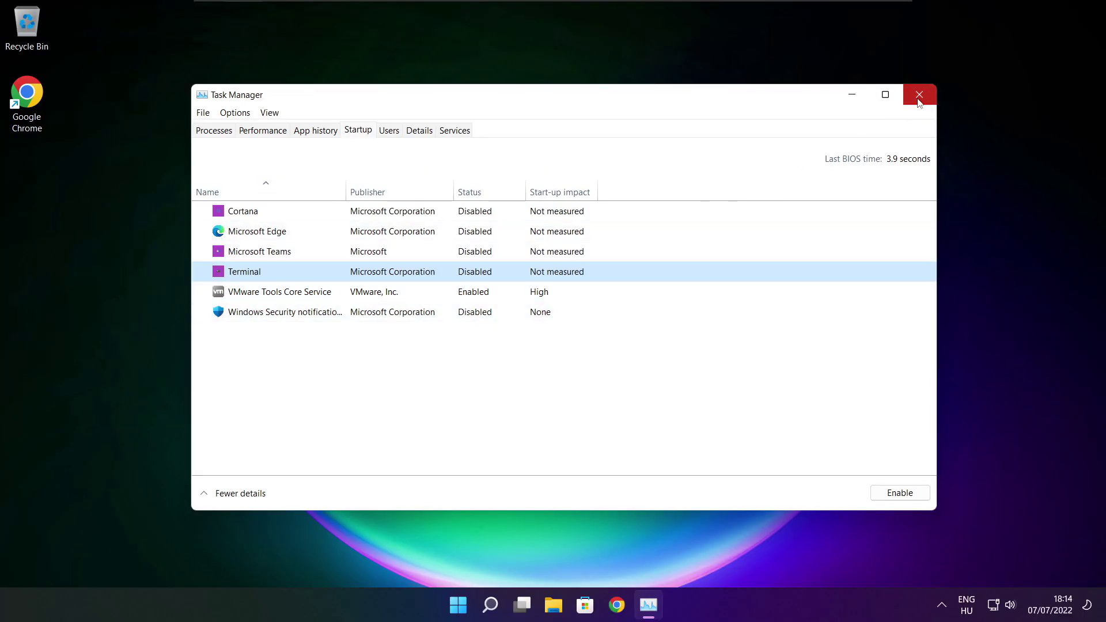
Step: Close Task Manager, search 'cmd' and run Command Prompt as administrator
left_click(918, 98)
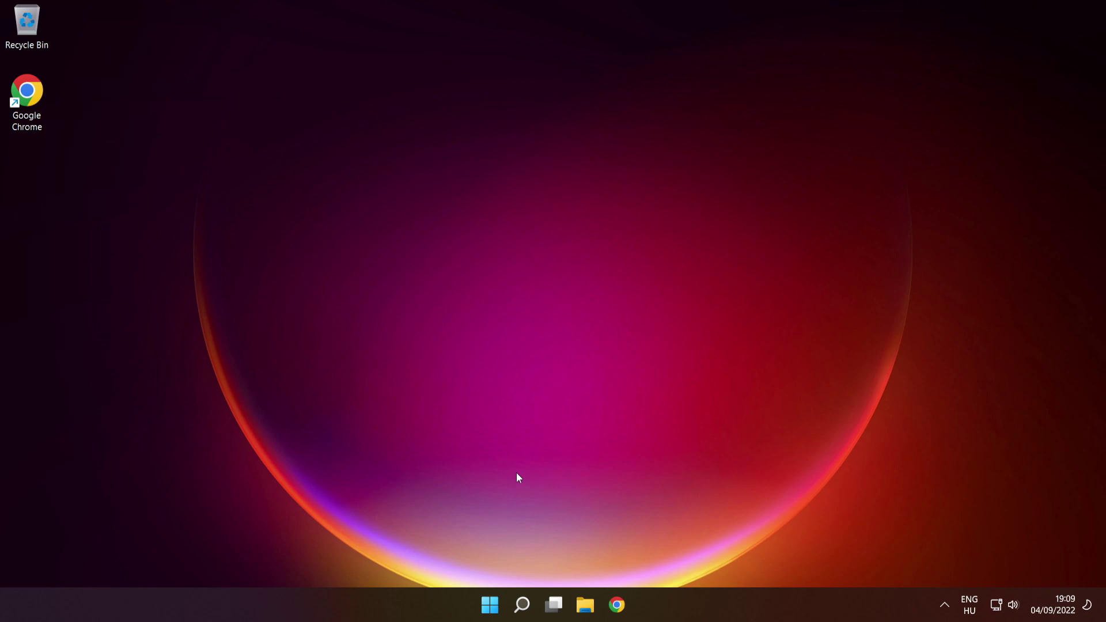
mouse_move(517, 614)
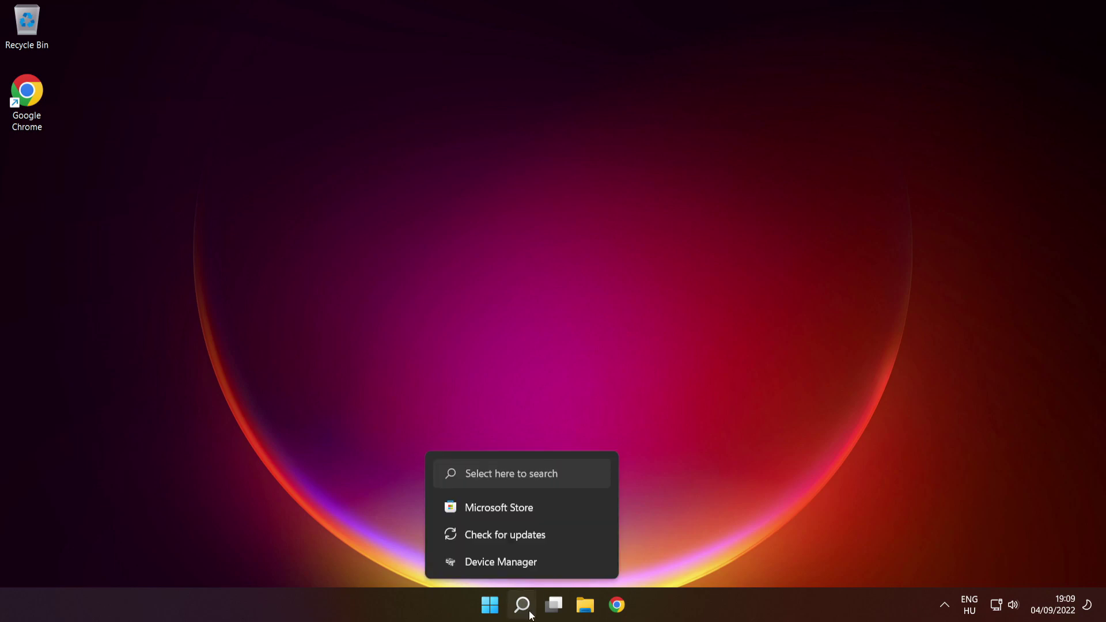
left_click(524, 608)
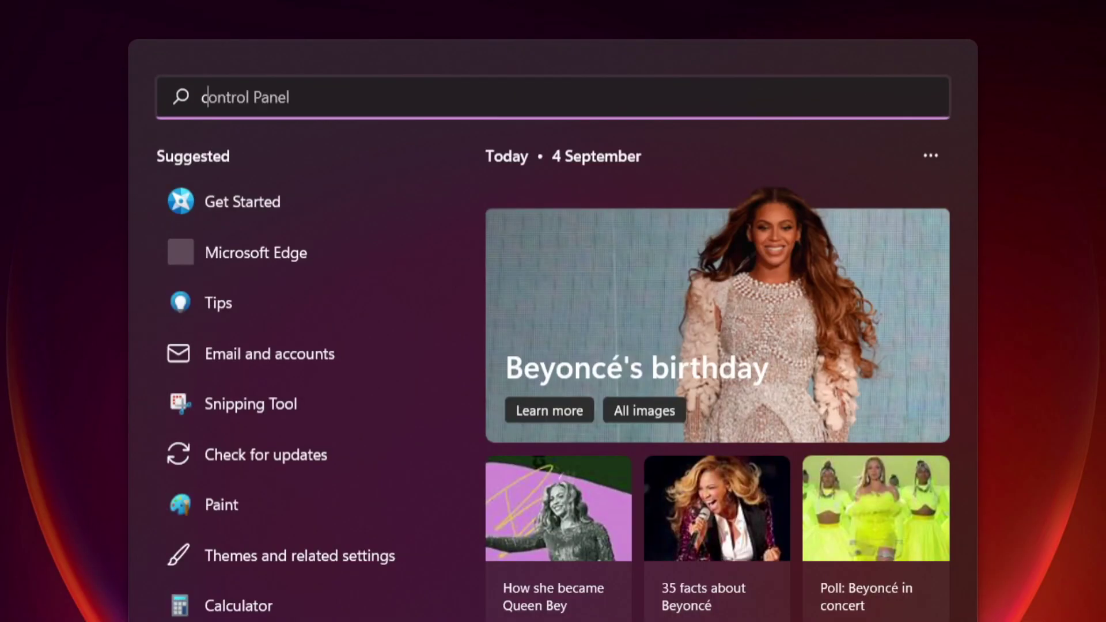
type("cmd")
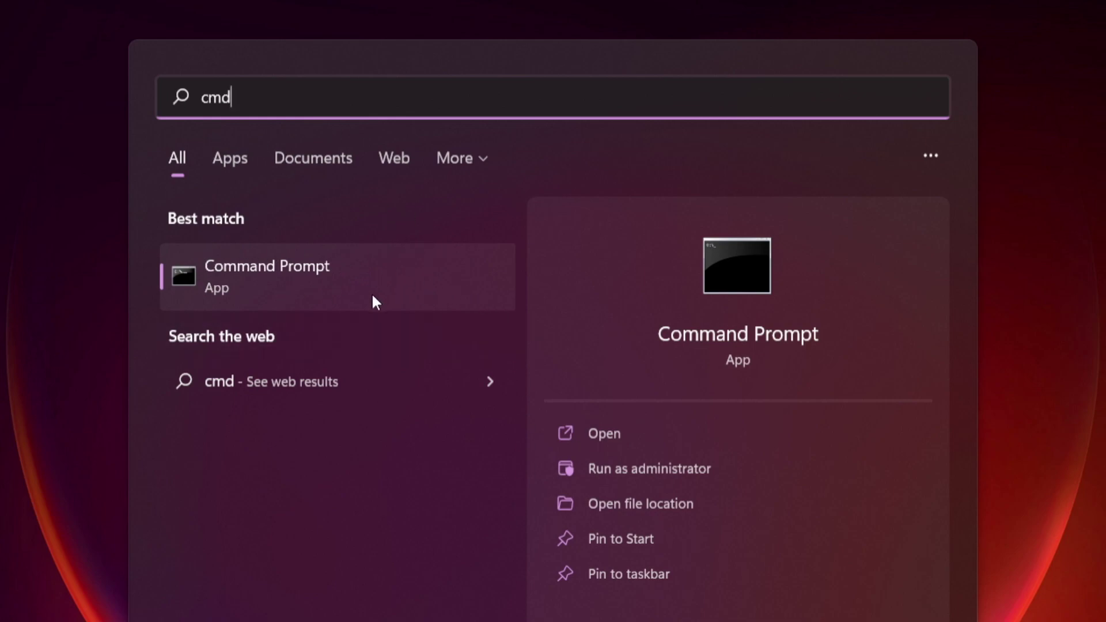
right_click(406, 272)
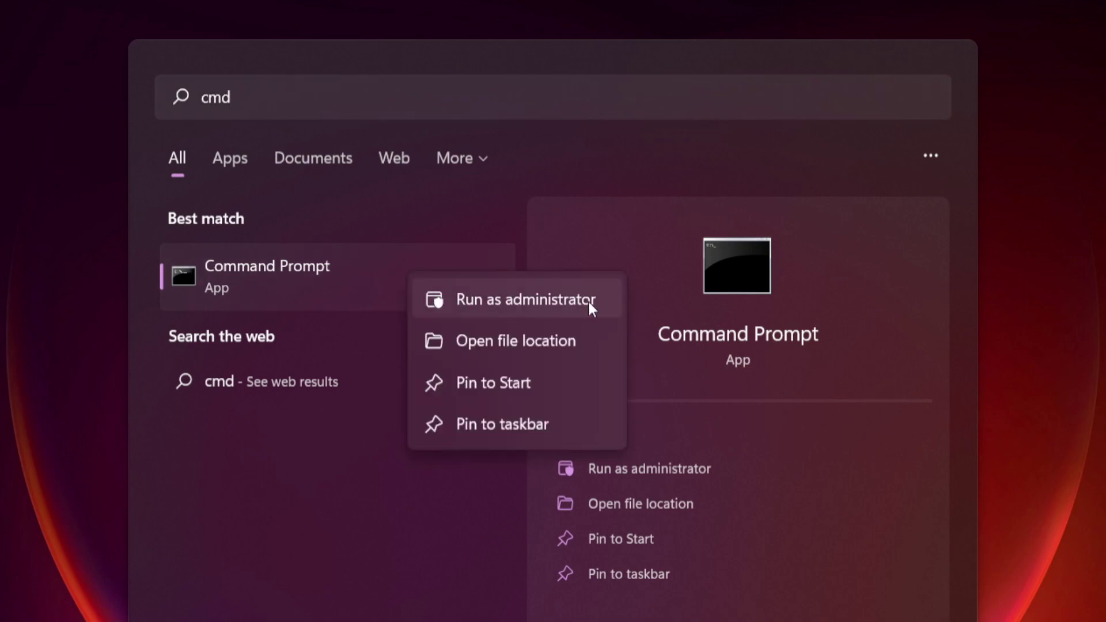
left_click(525, 297)
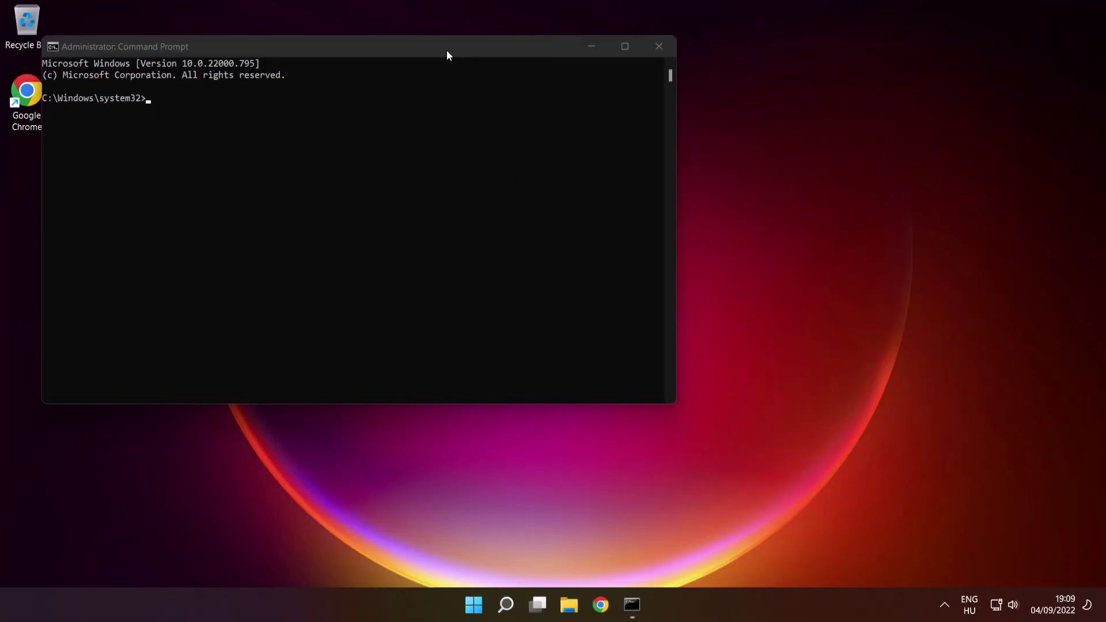
Step: Centre the Command Prompt window and run sfc /scannow to 100% verification
left_click_drag(446, 48, 637, 138)
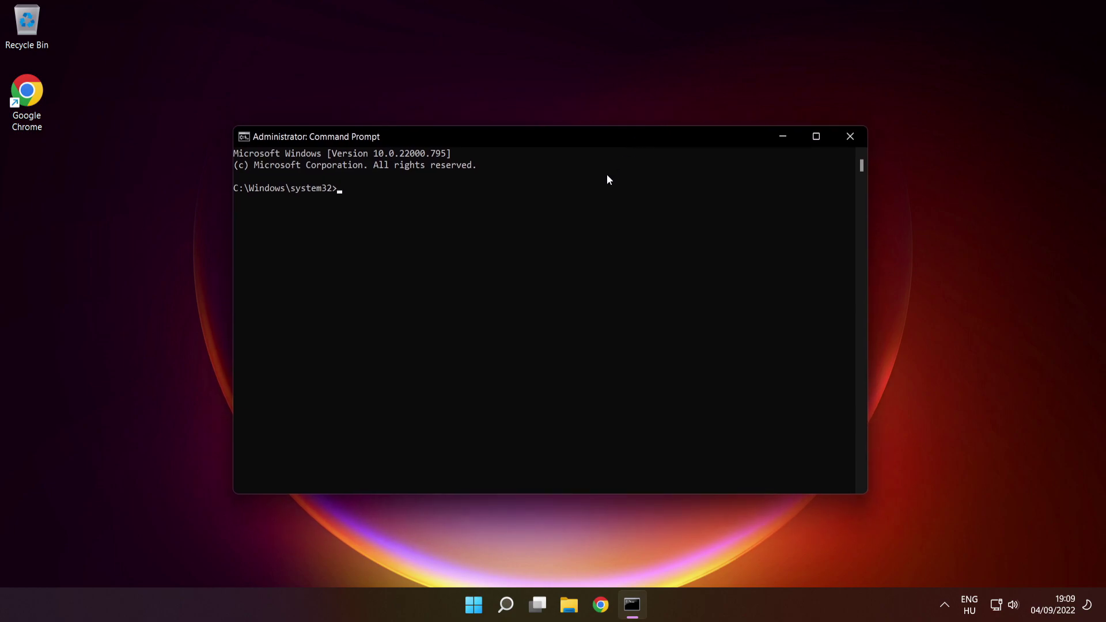
type("sfc /scannow")
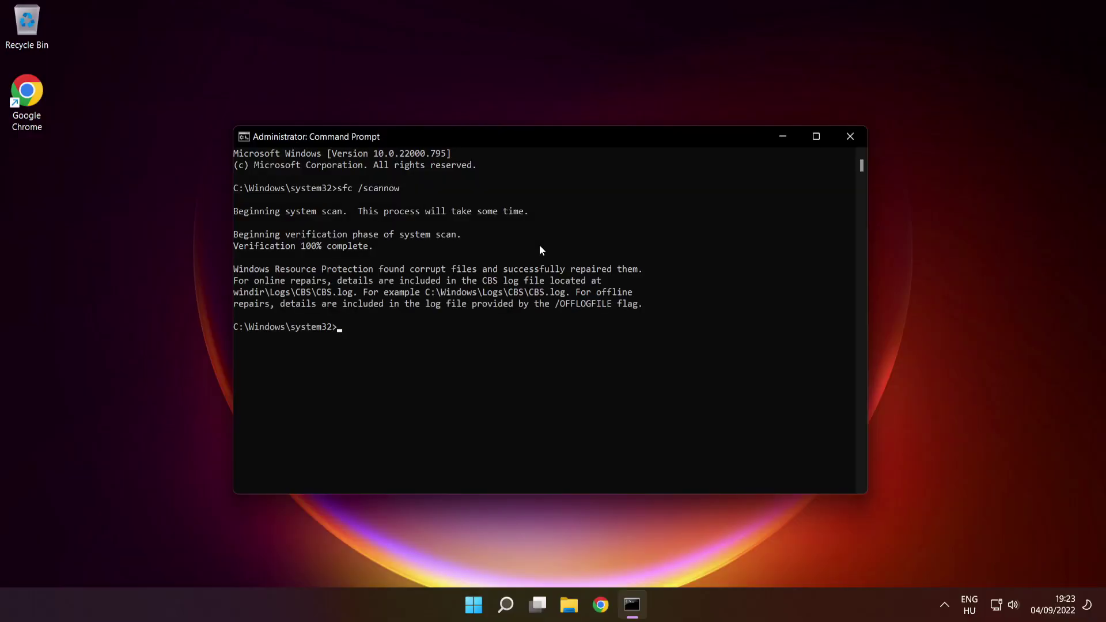
Step: Close Command Prompt and bring up the Start menu's Restart option
left_click(851, 139)
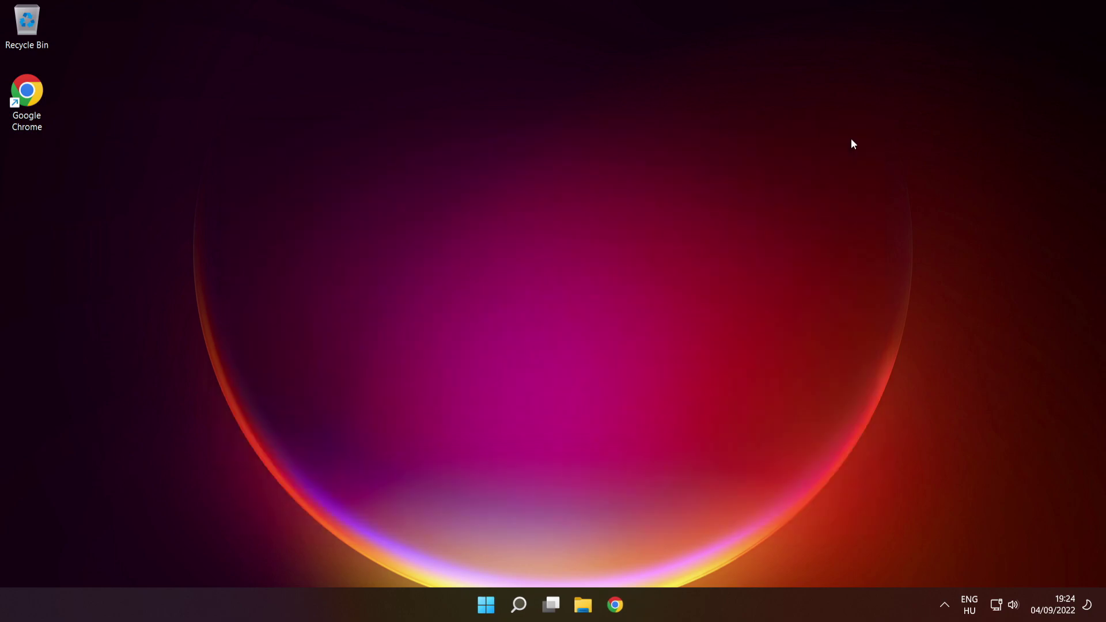
left_click(490, 604)
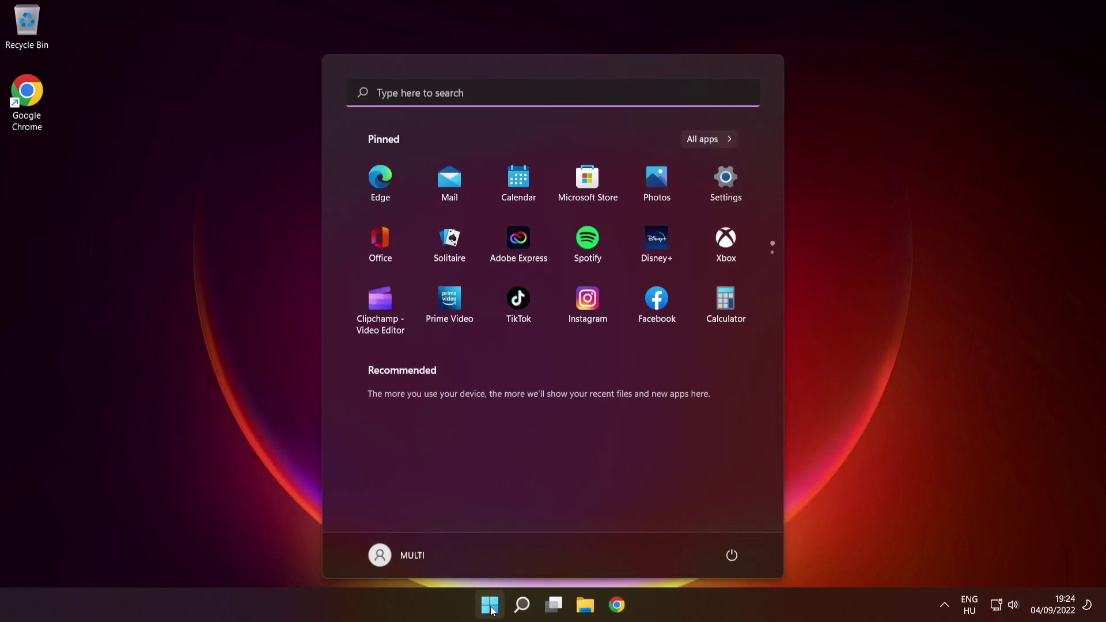
left_click(732, 555)
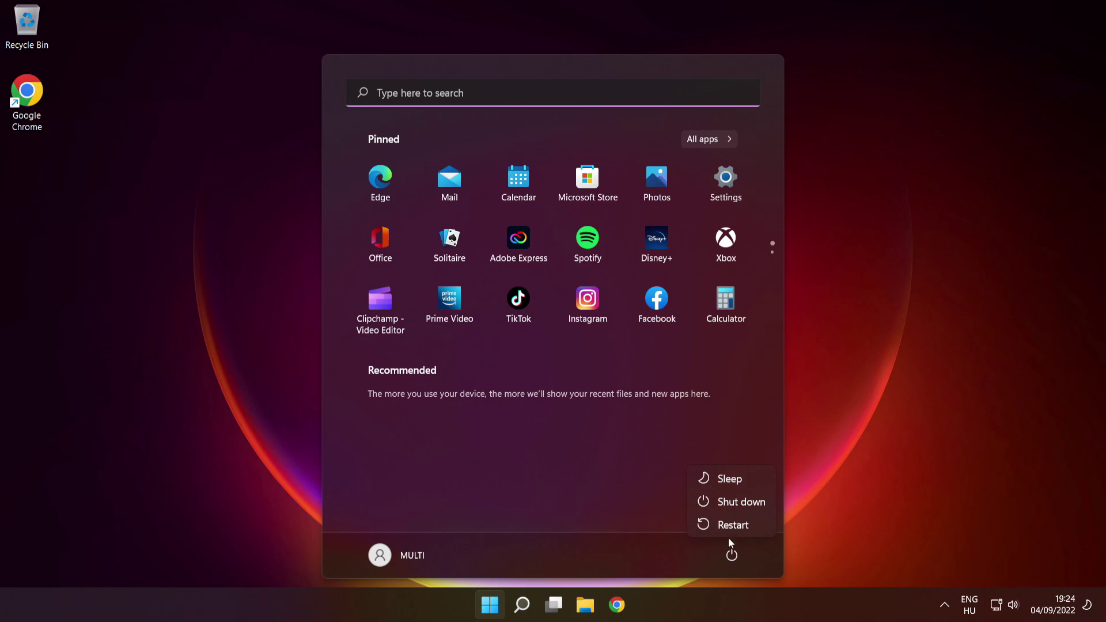